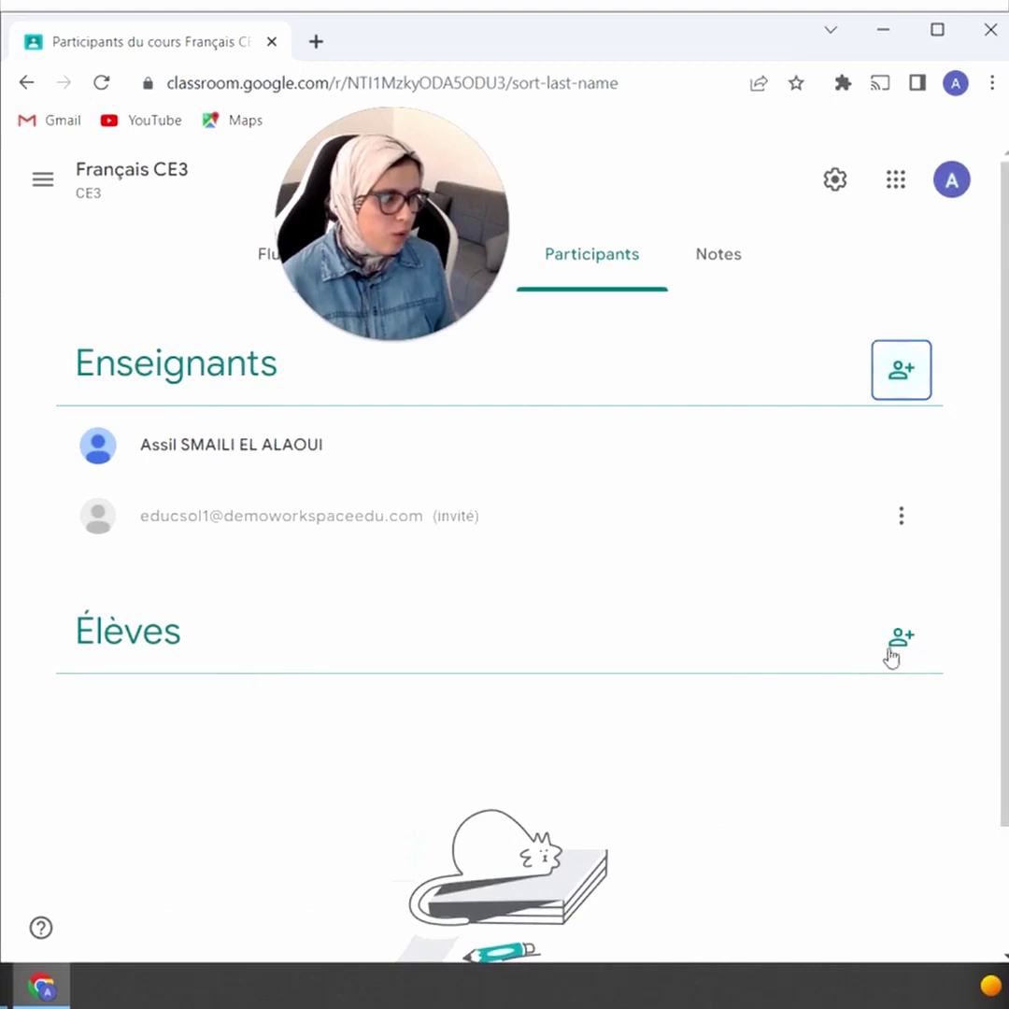
Step: Invite the group "Groupe test" to the Français CE3 class as students
click(892, 650)
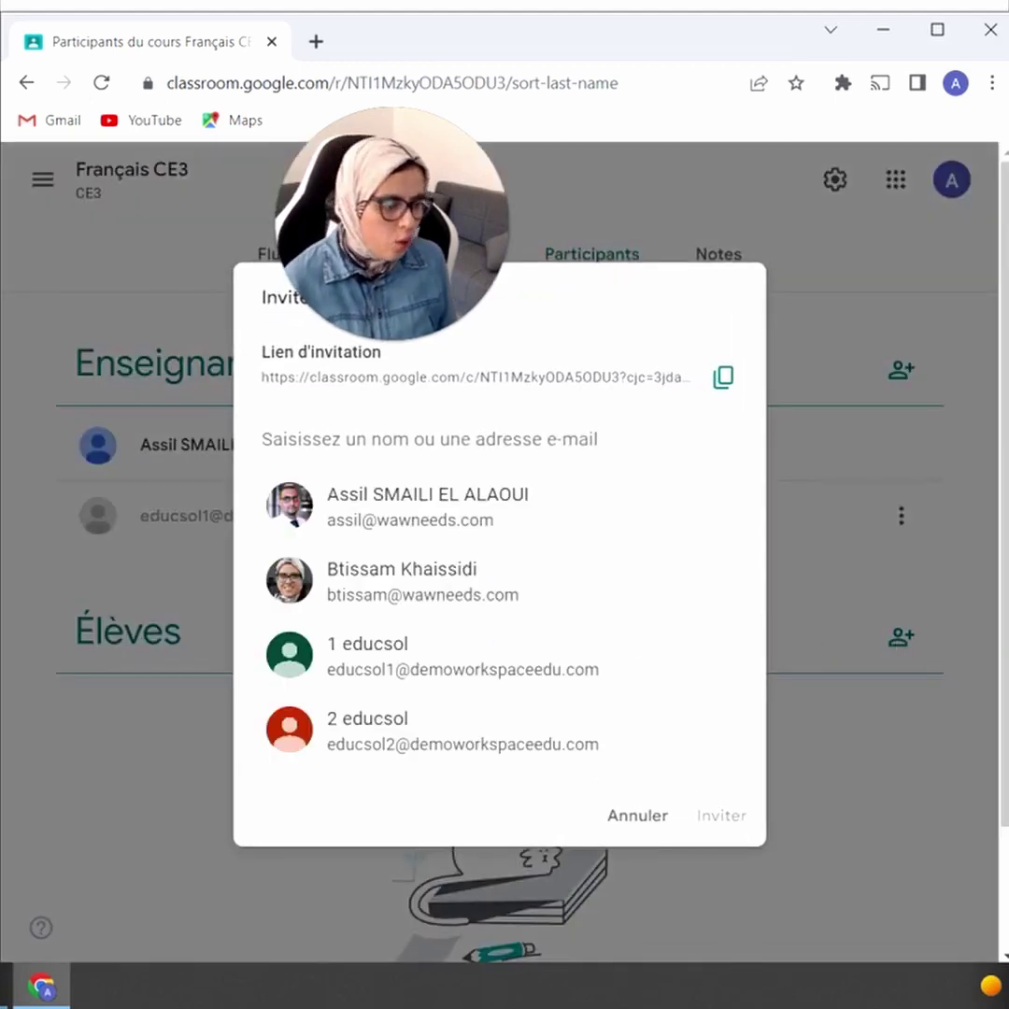
text(gro)
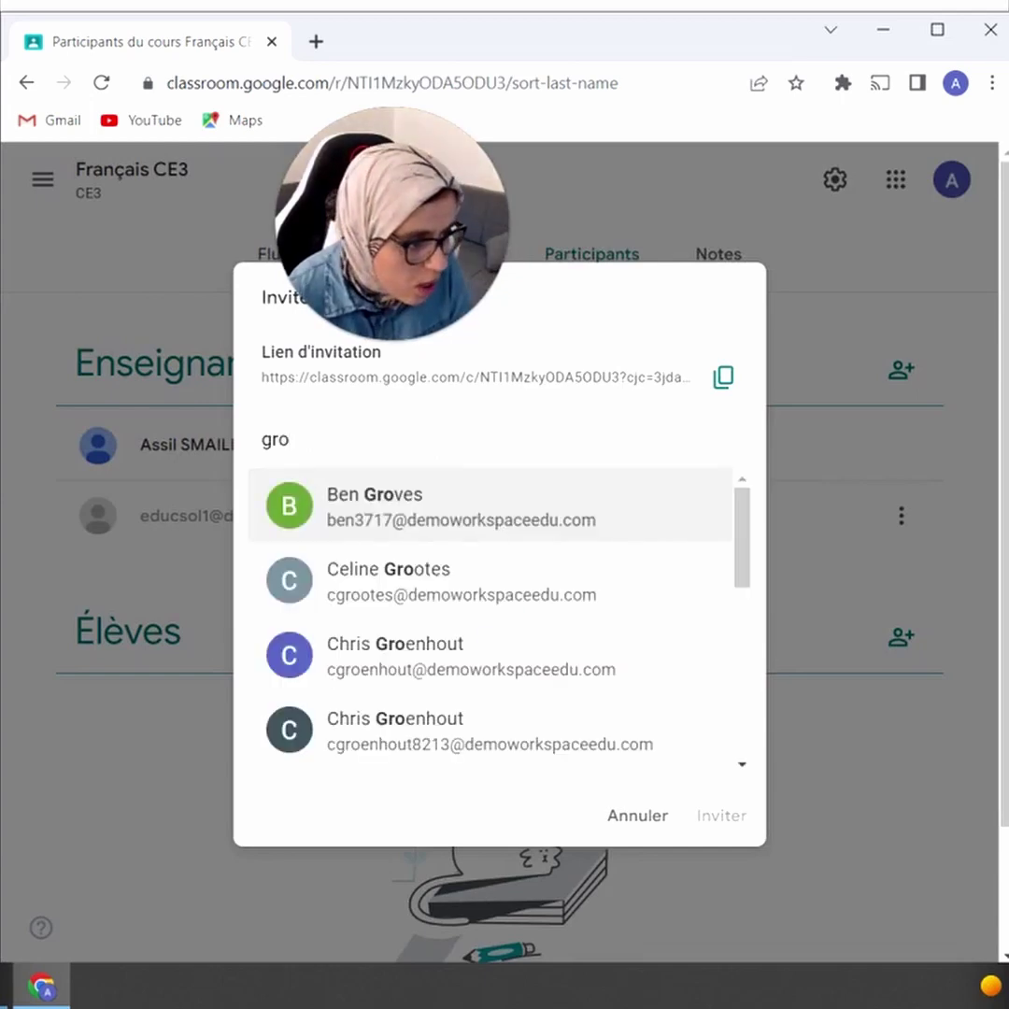
key(BackSpace)
text(ou)
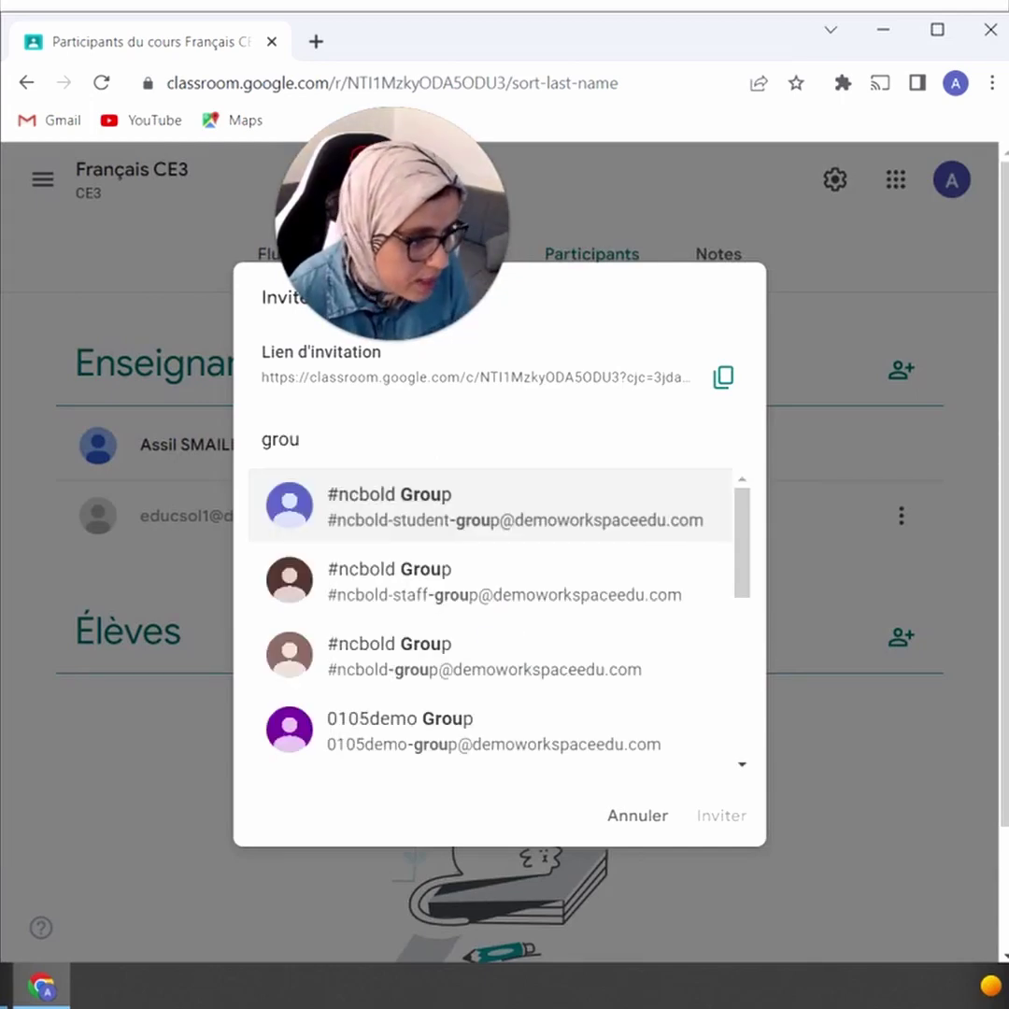
text(pe)
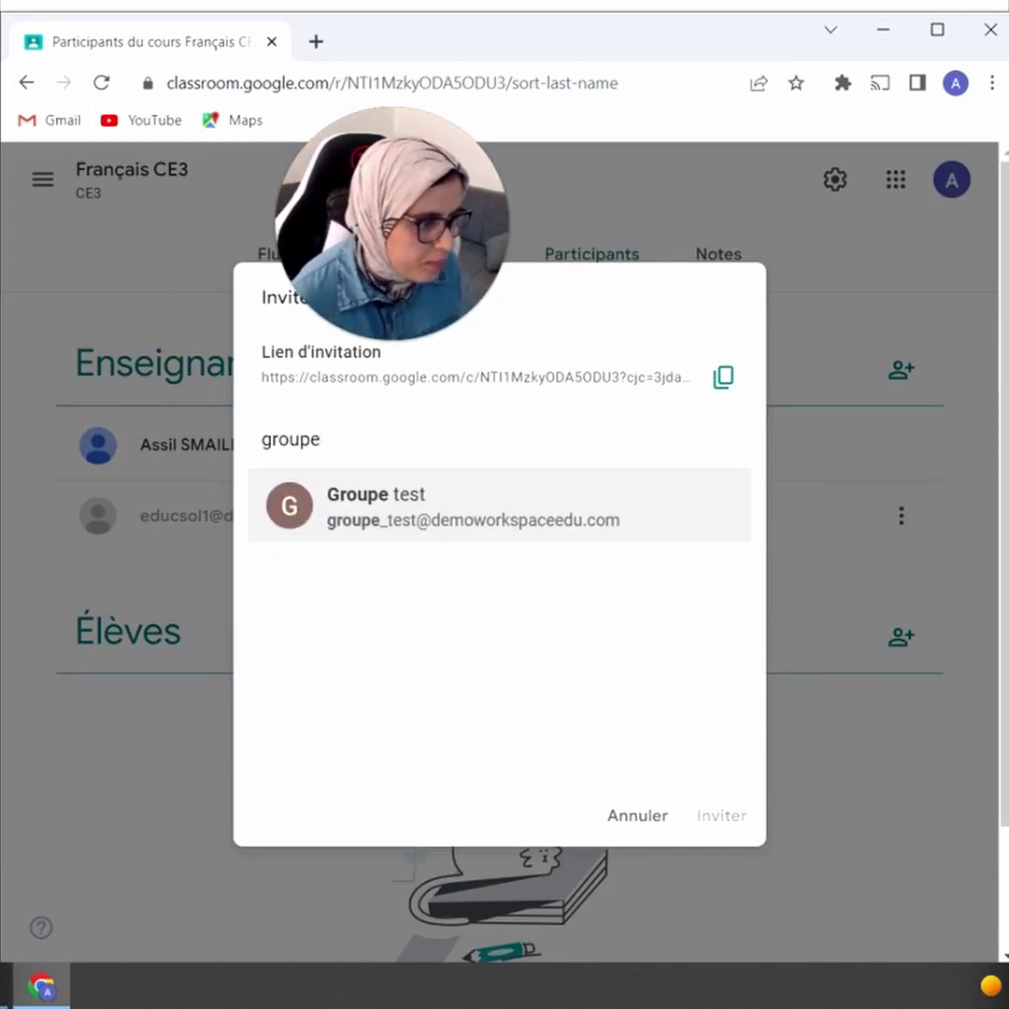
click(436, 530)
click(725, 820)
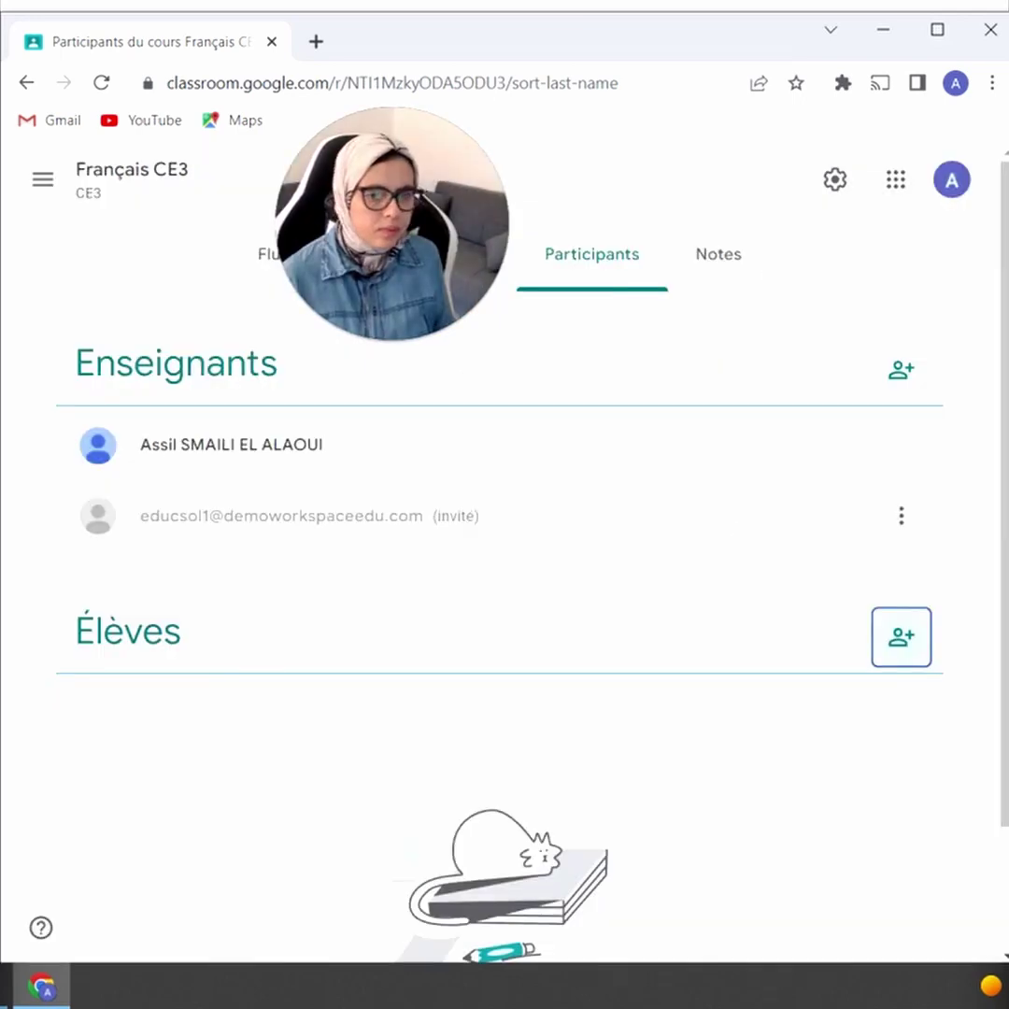
Step: Create a new assignment in the class titled "La pollution dans les océans" with "Instructions" as its instructions text
click(383, 271)
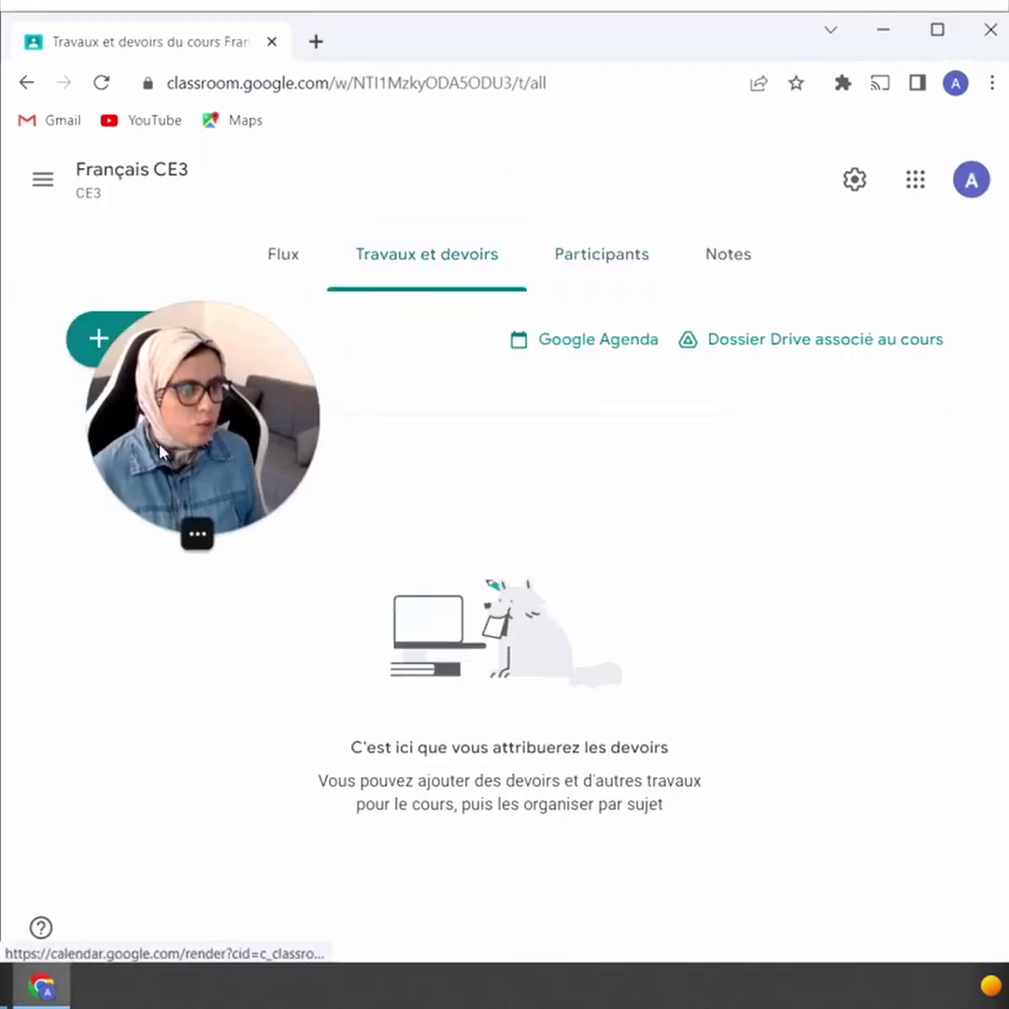
click(141, 351)
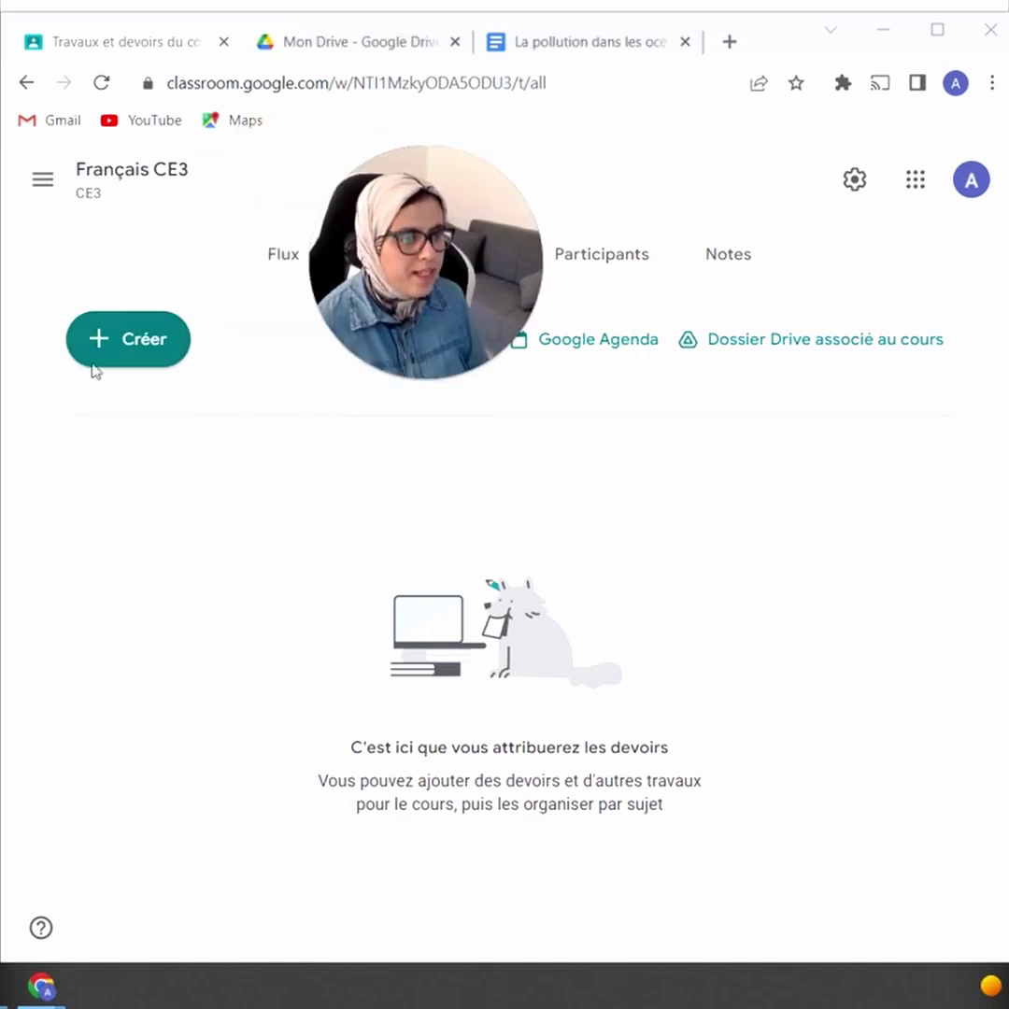
click(136, 353)
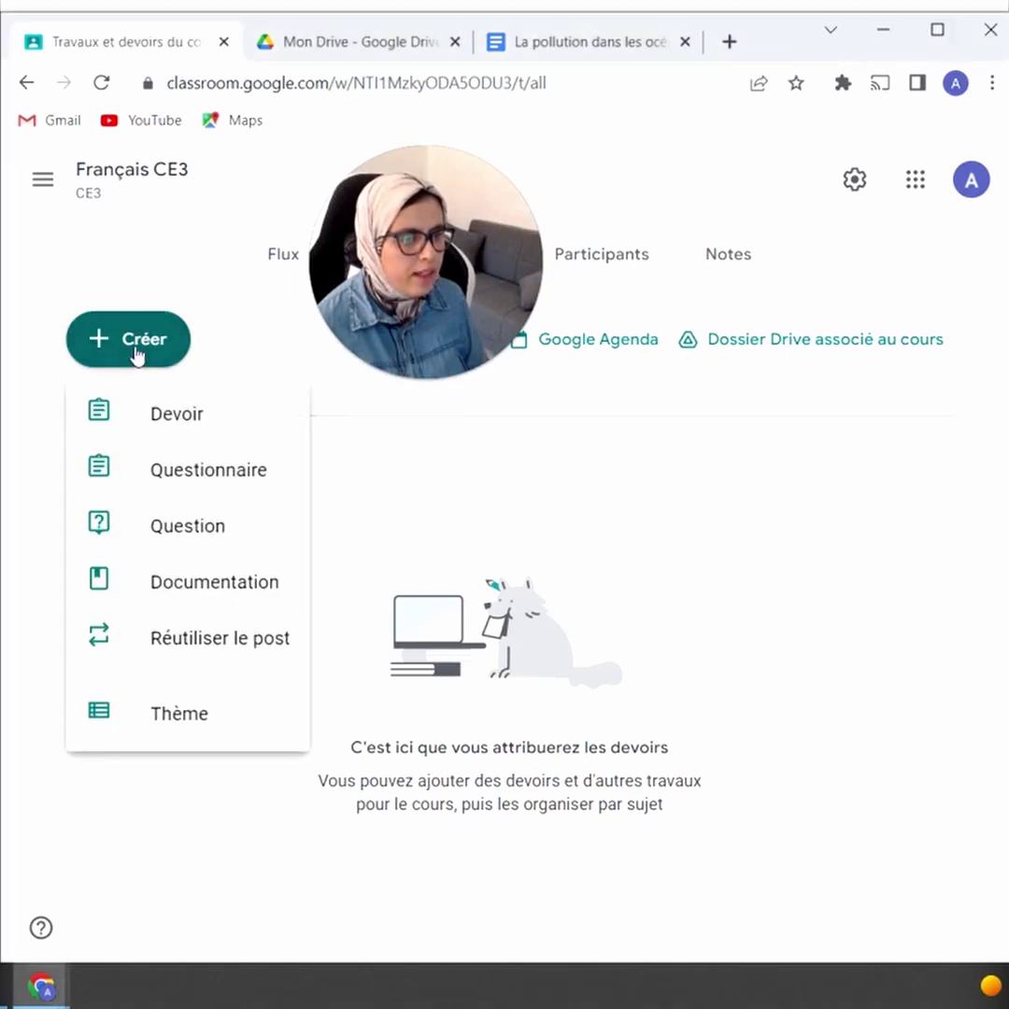
click(165, 425)
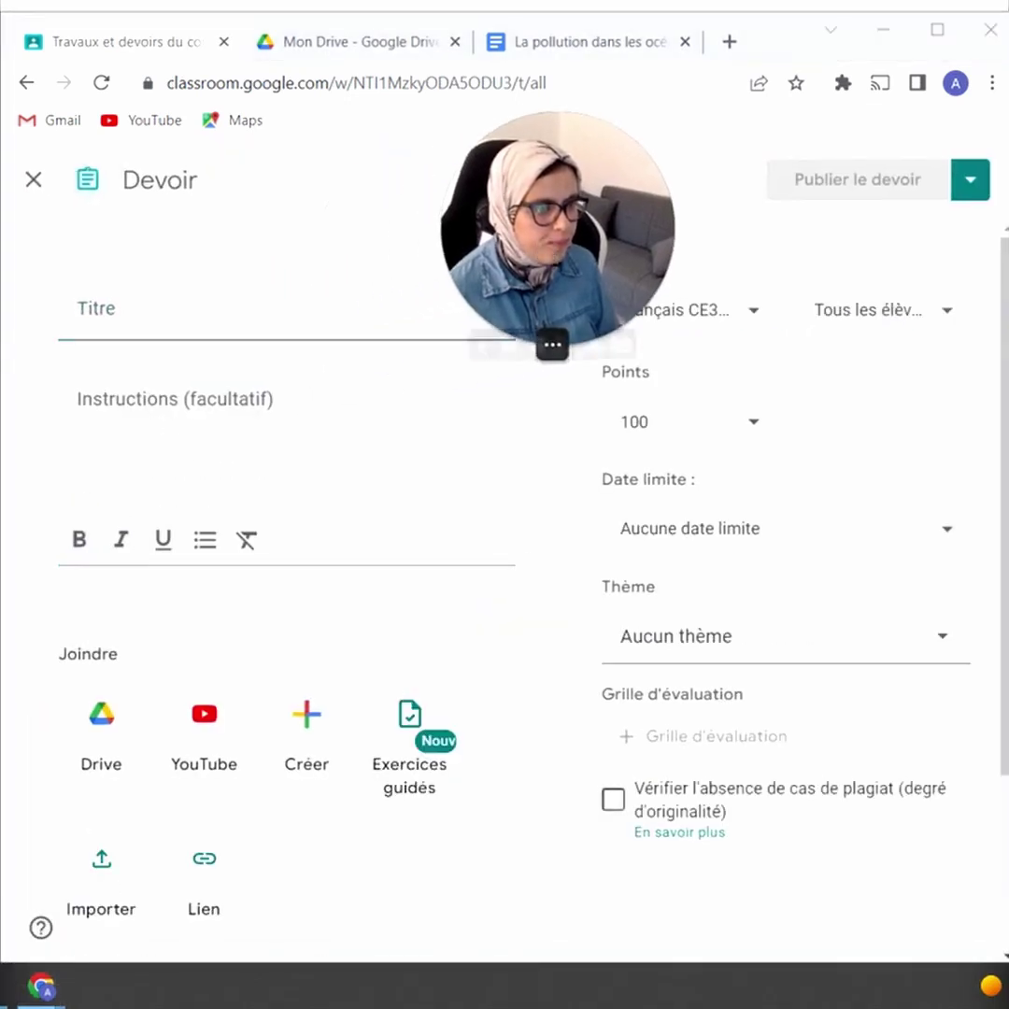
text(La p)
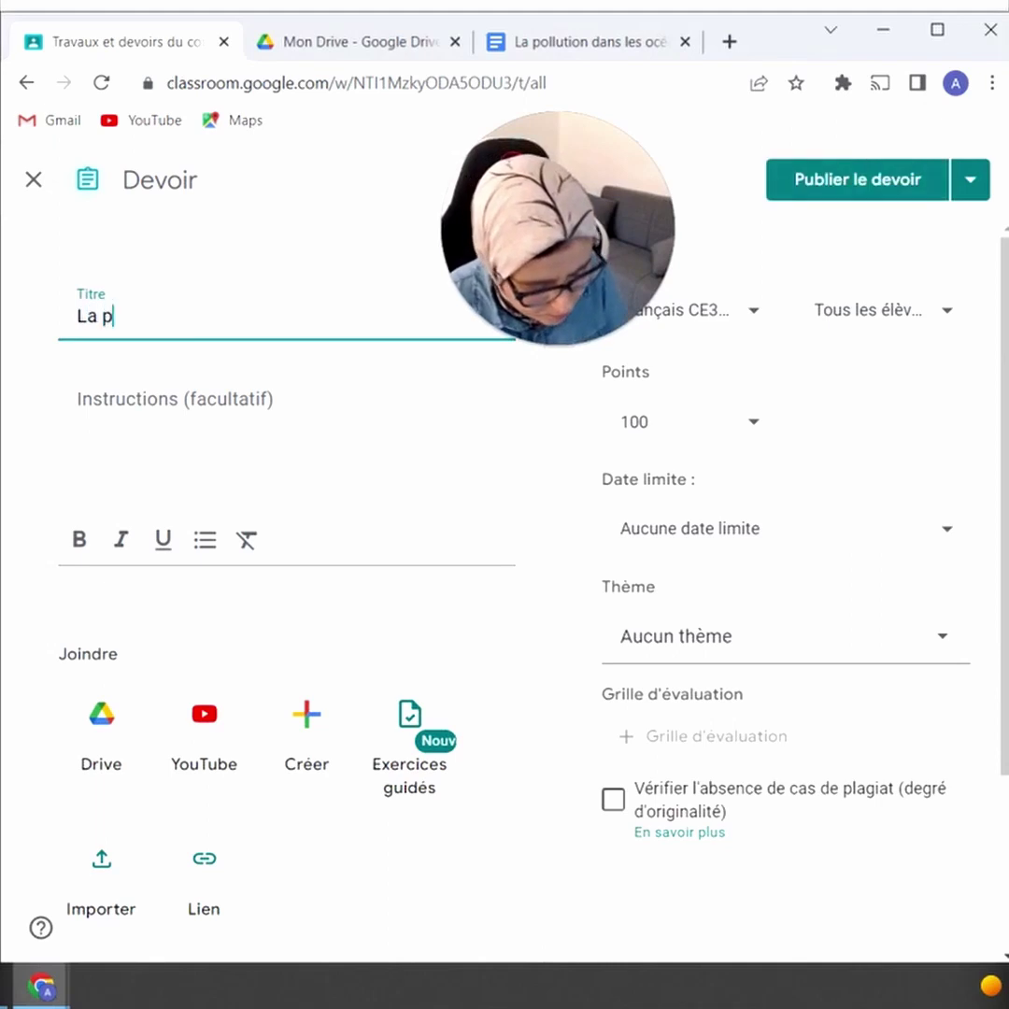
text(ollution dans )
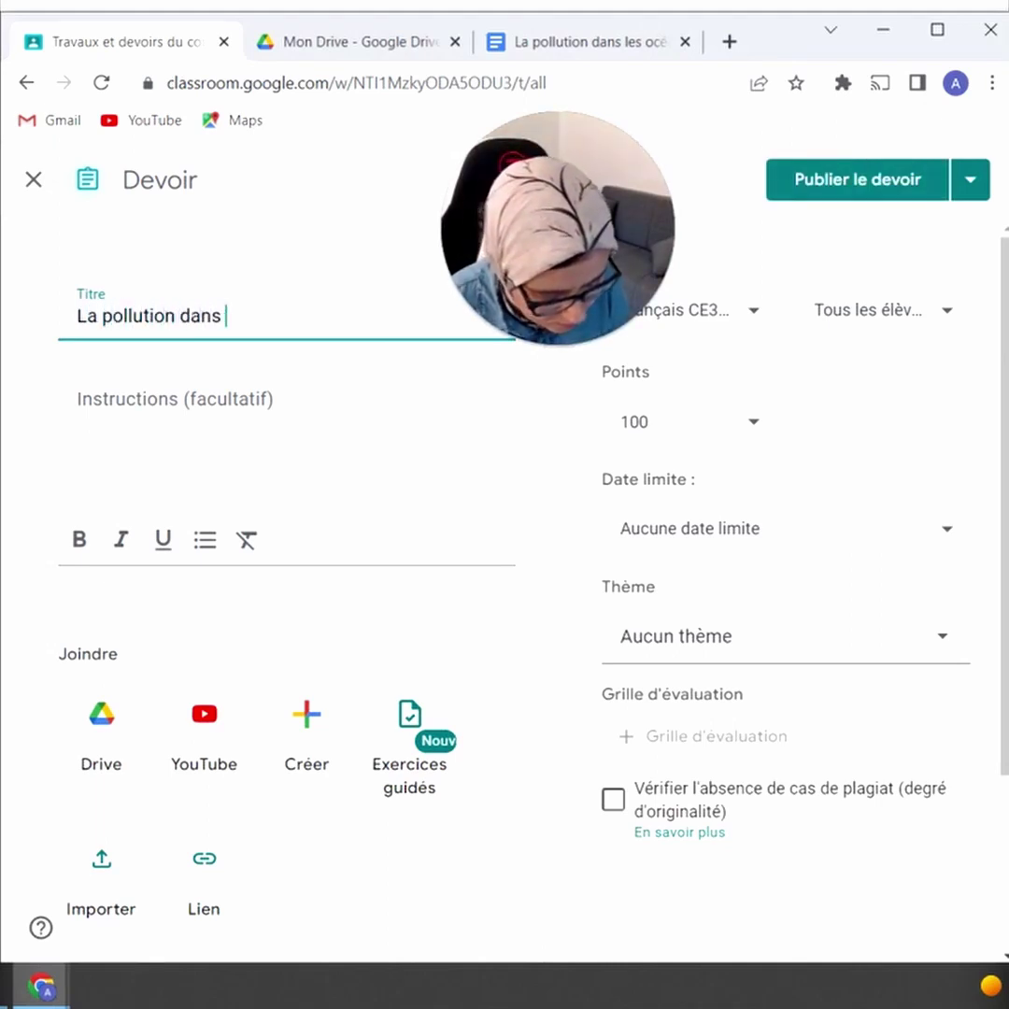
text(les océans)
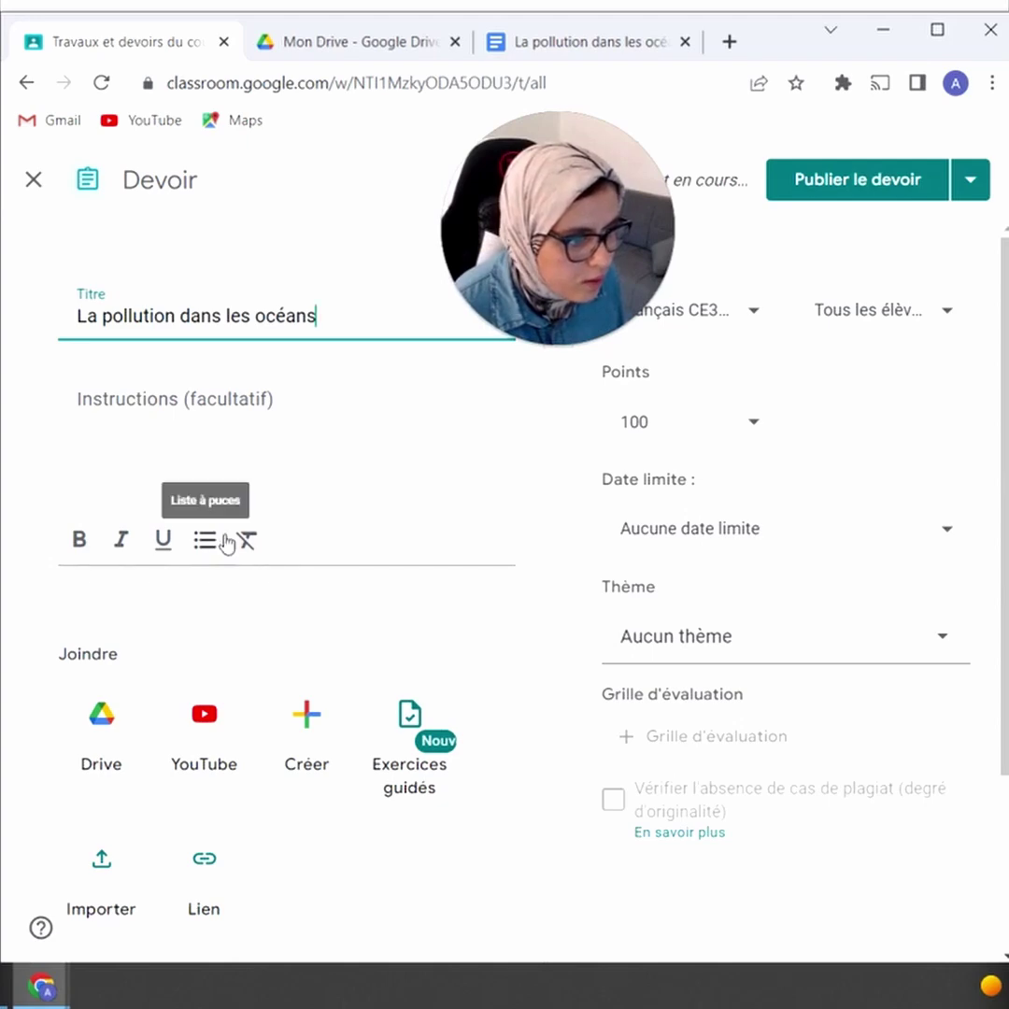
click(225, 439)
text(Ins)
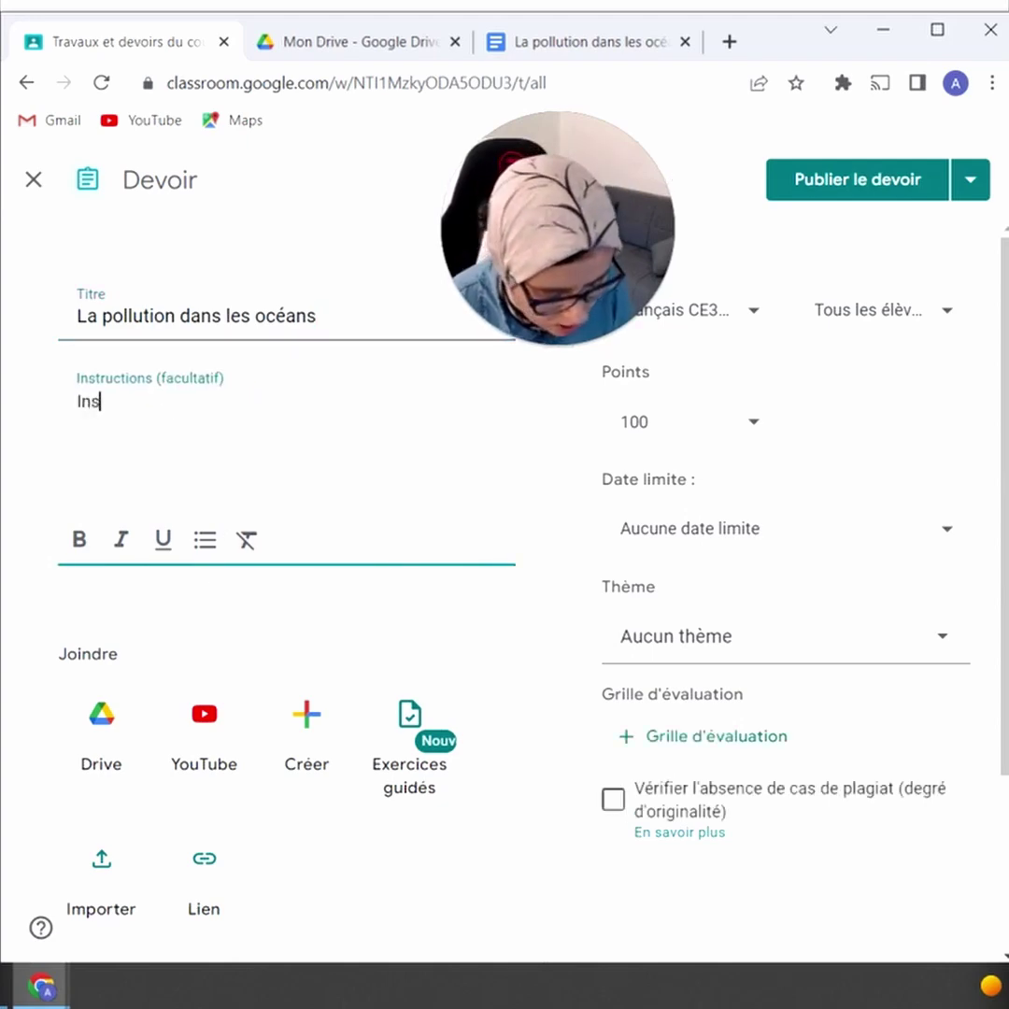
text(tructions)
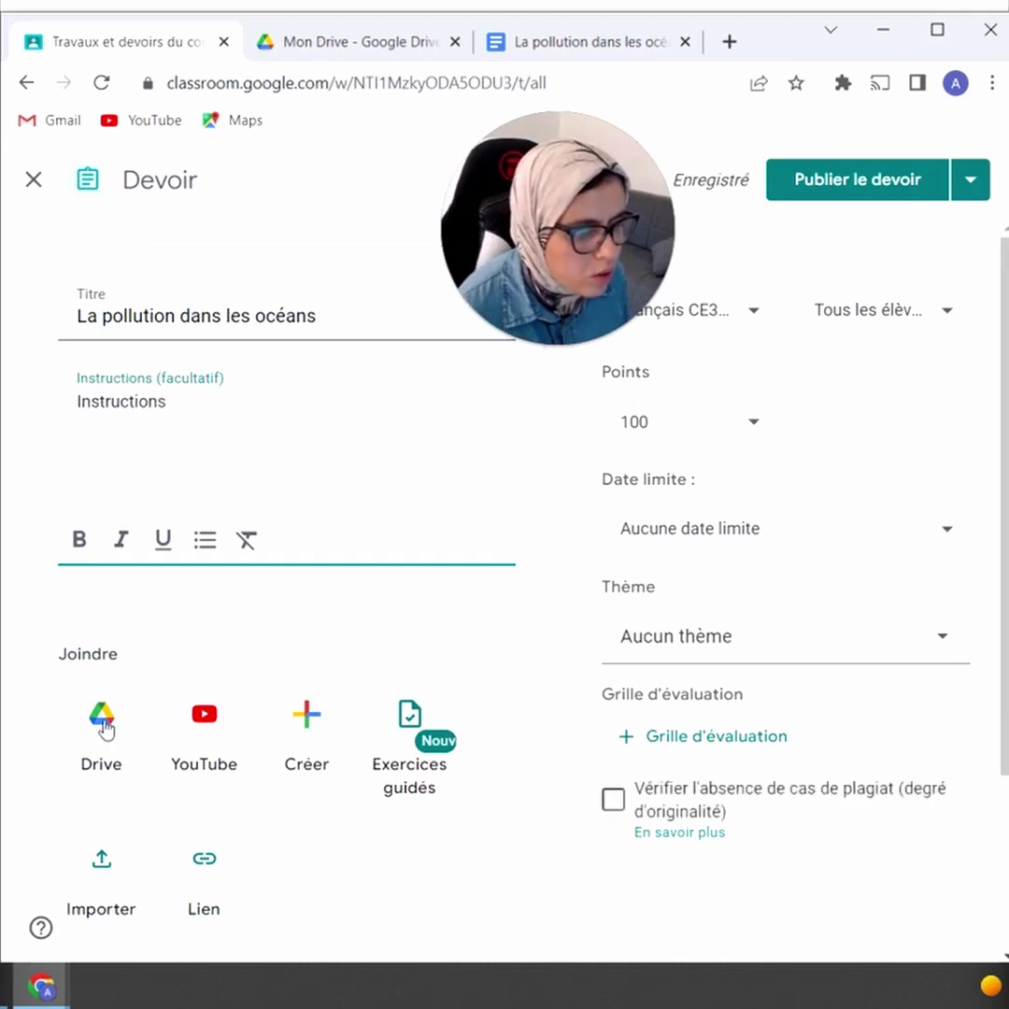
Step: Attach the Google Docs file "La pollution dans les océans" from Drive, making one copy per student
click(103, 727)
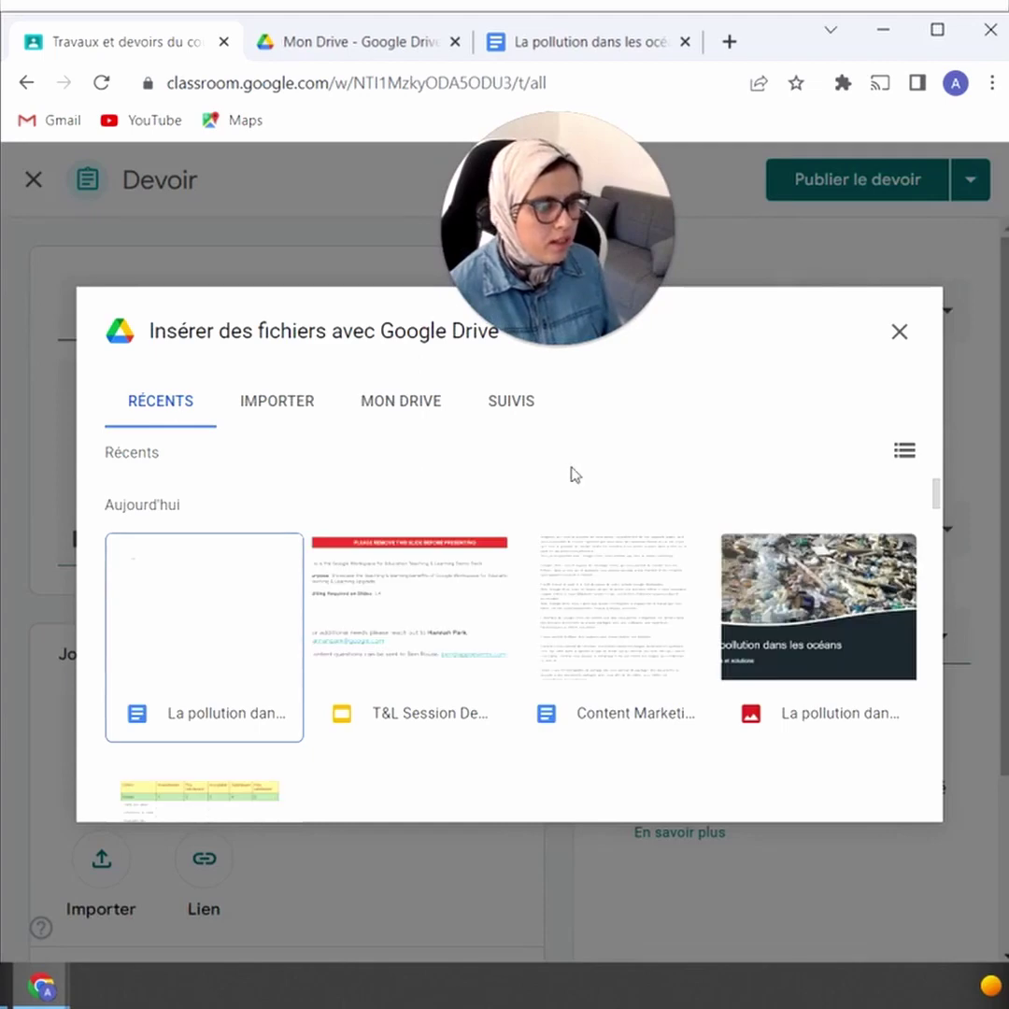
click(250, 620)
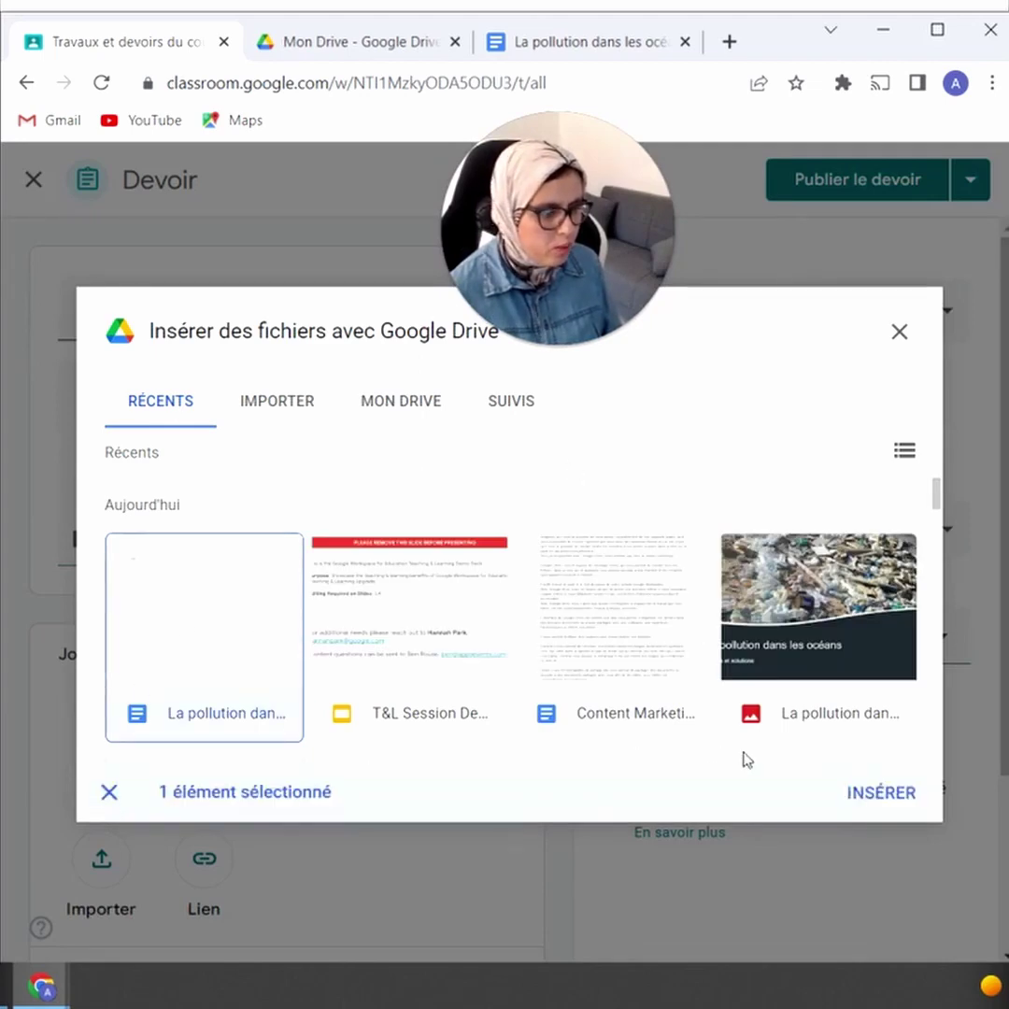
click(881, 793)
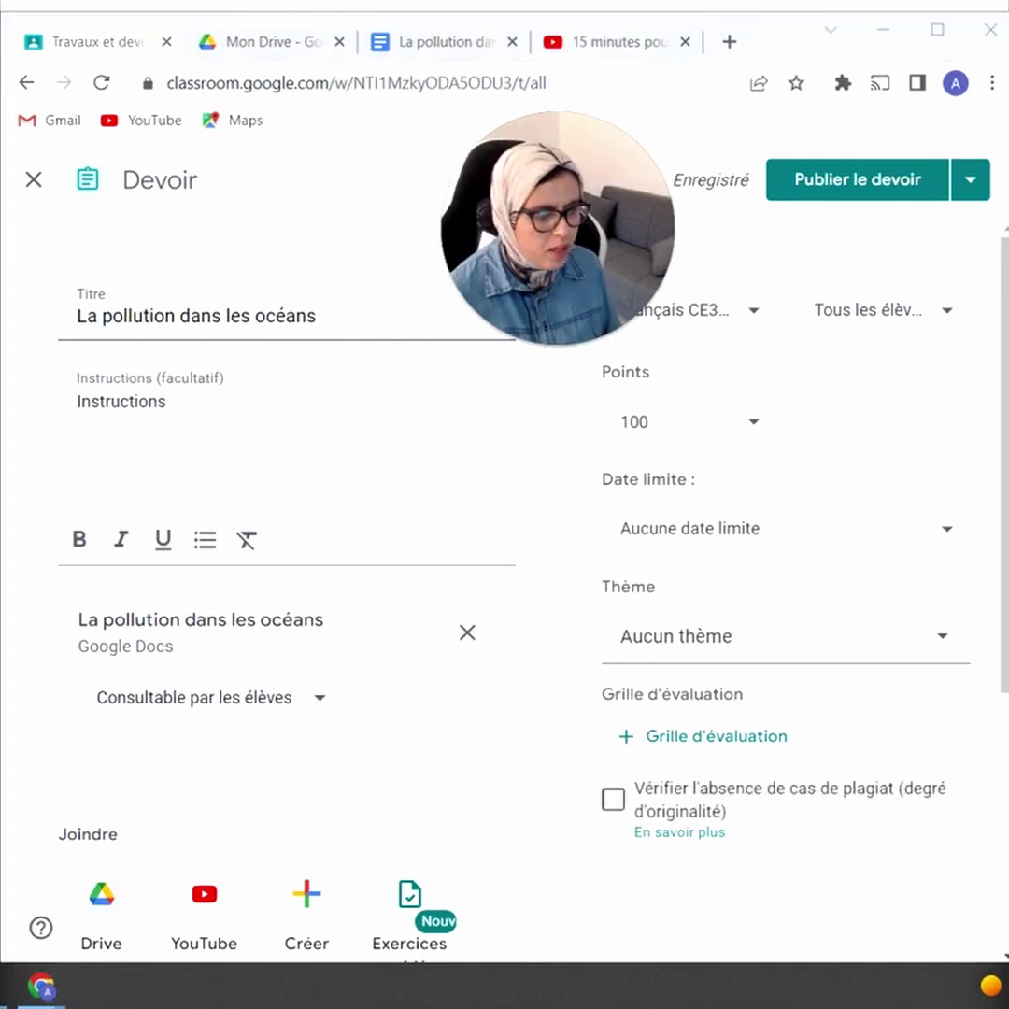
click(318, 703)
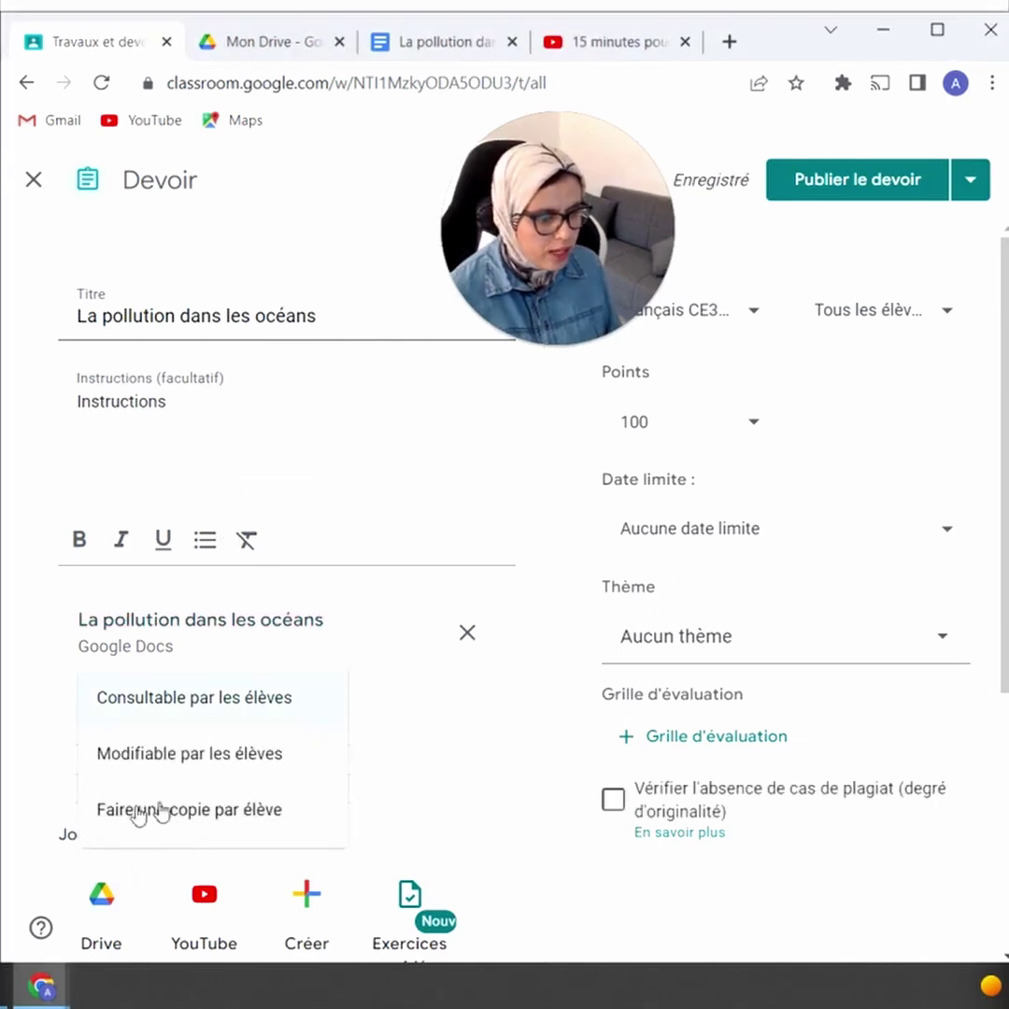
click(295, 824)
Step: Attach the open YouTube video "15 minutes pour comprendre facilement la pollution des océans" to the assignment using its copied URL
scroll(458, 671, down, 4)
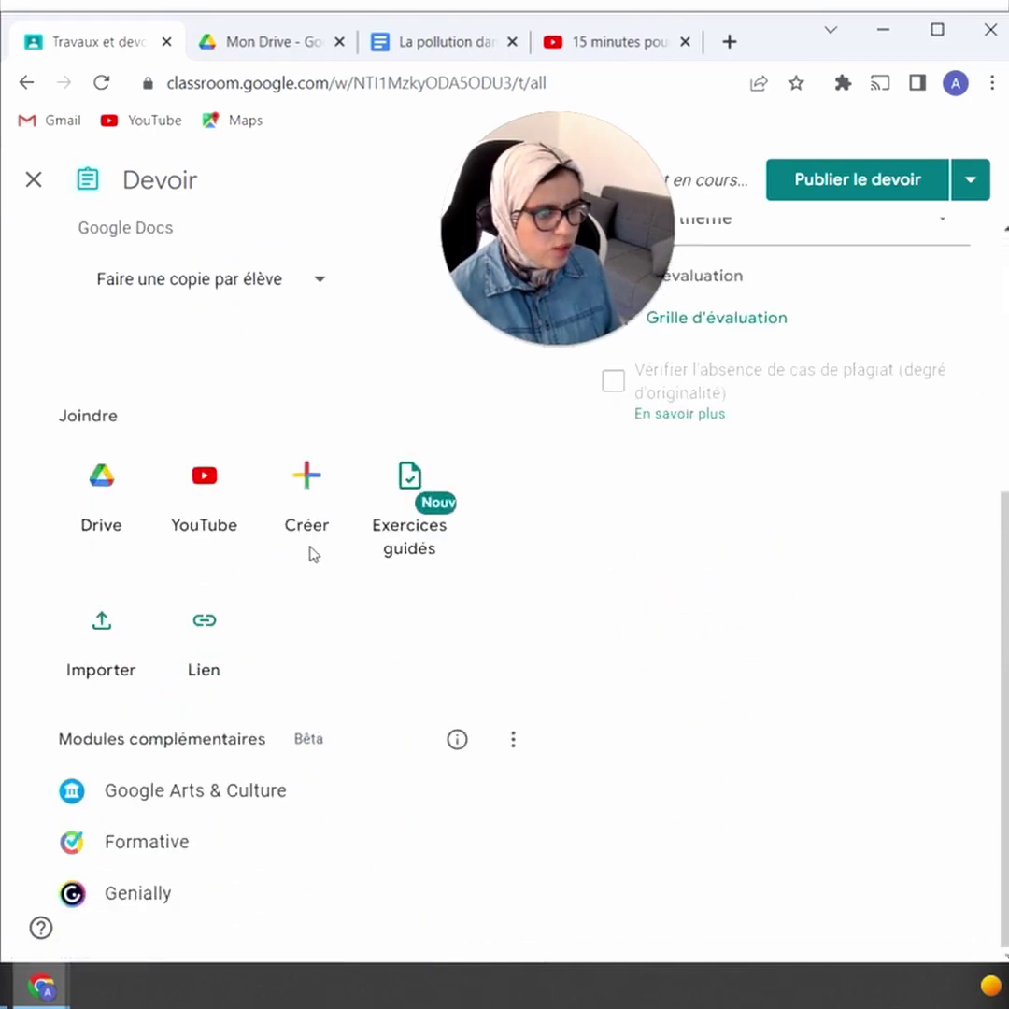
scroll(322, 561, up, 2)
click(225, 610)
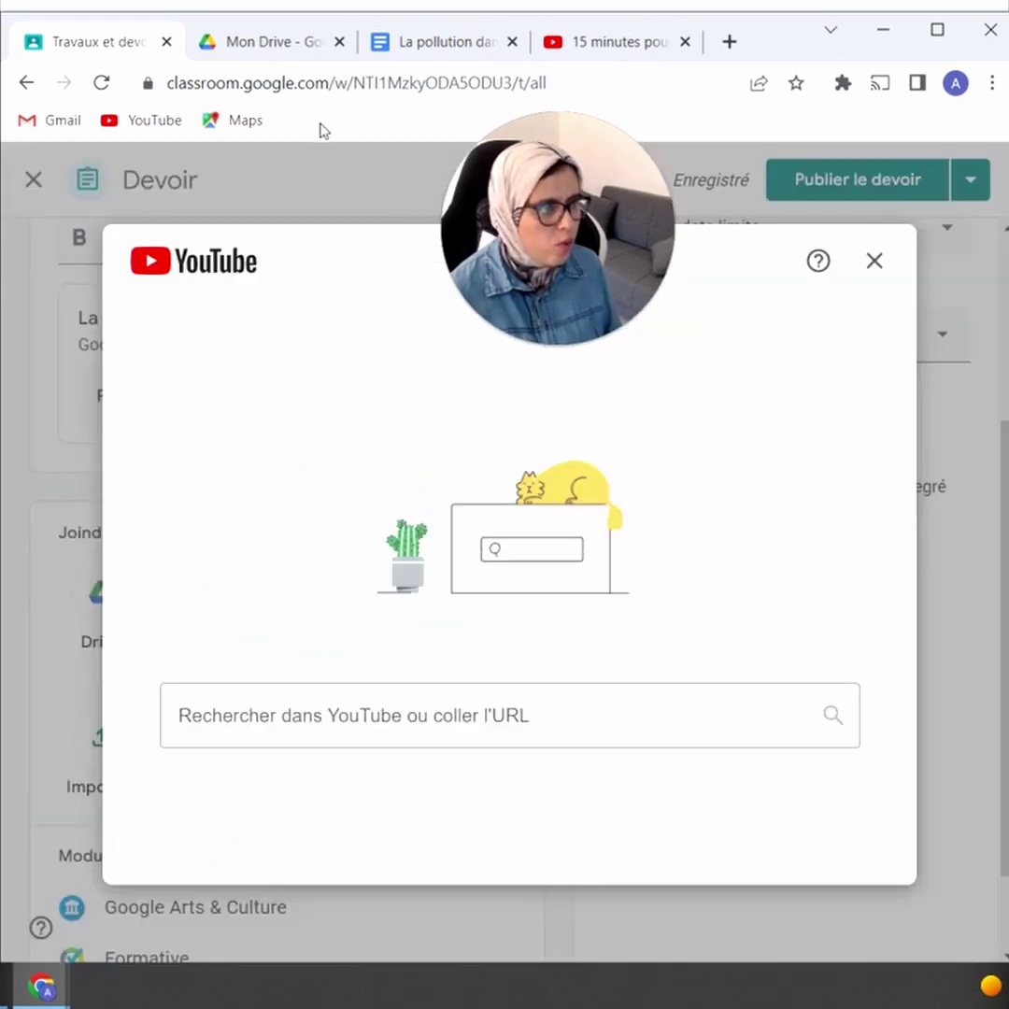
click(607, 41)
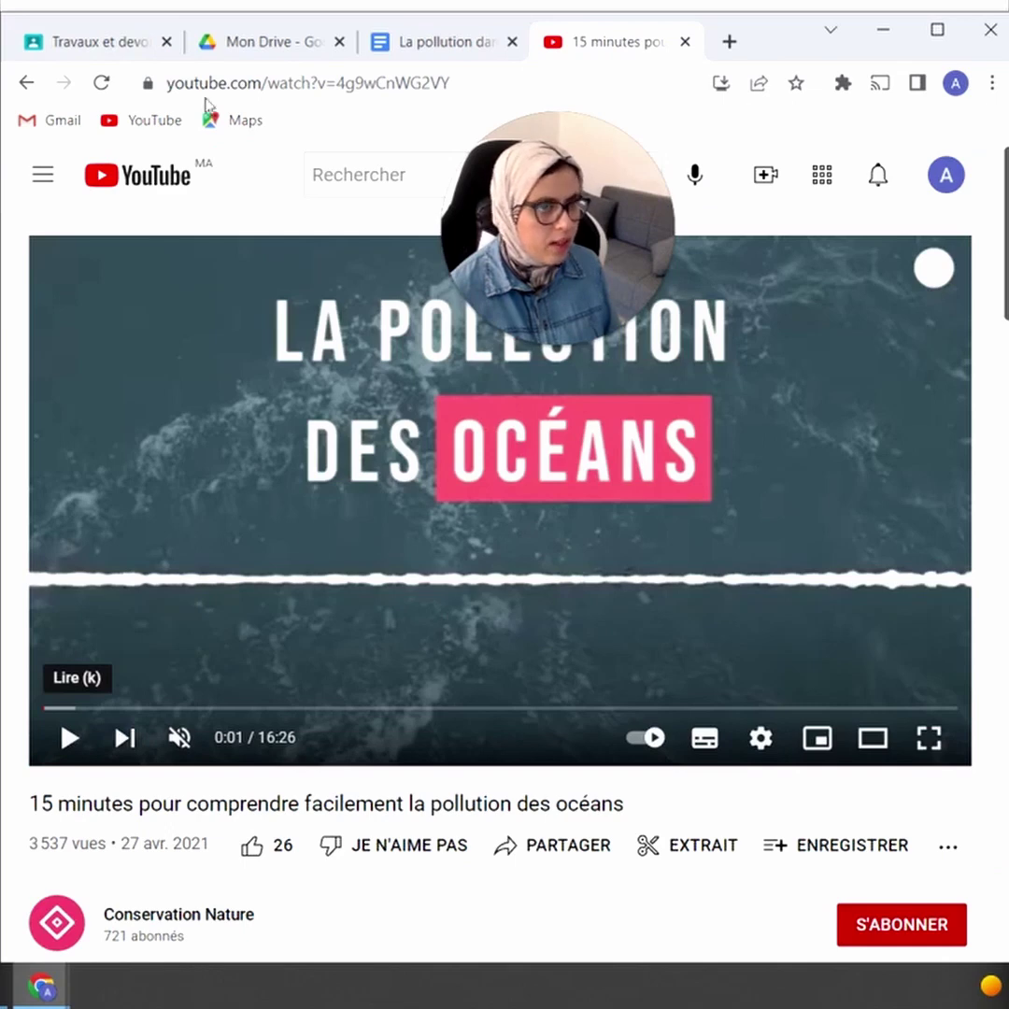
click(254, 92)
key(ctrl+c)
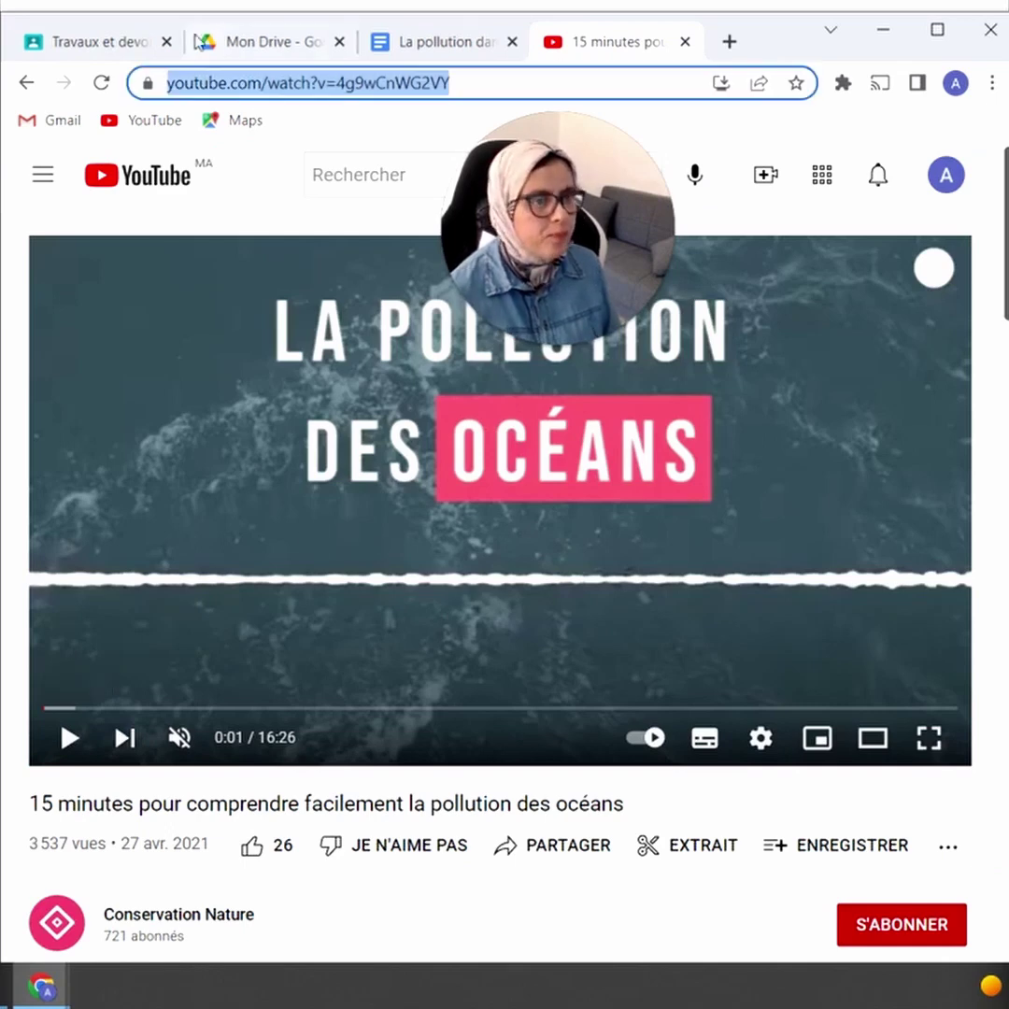
click(86, 41)
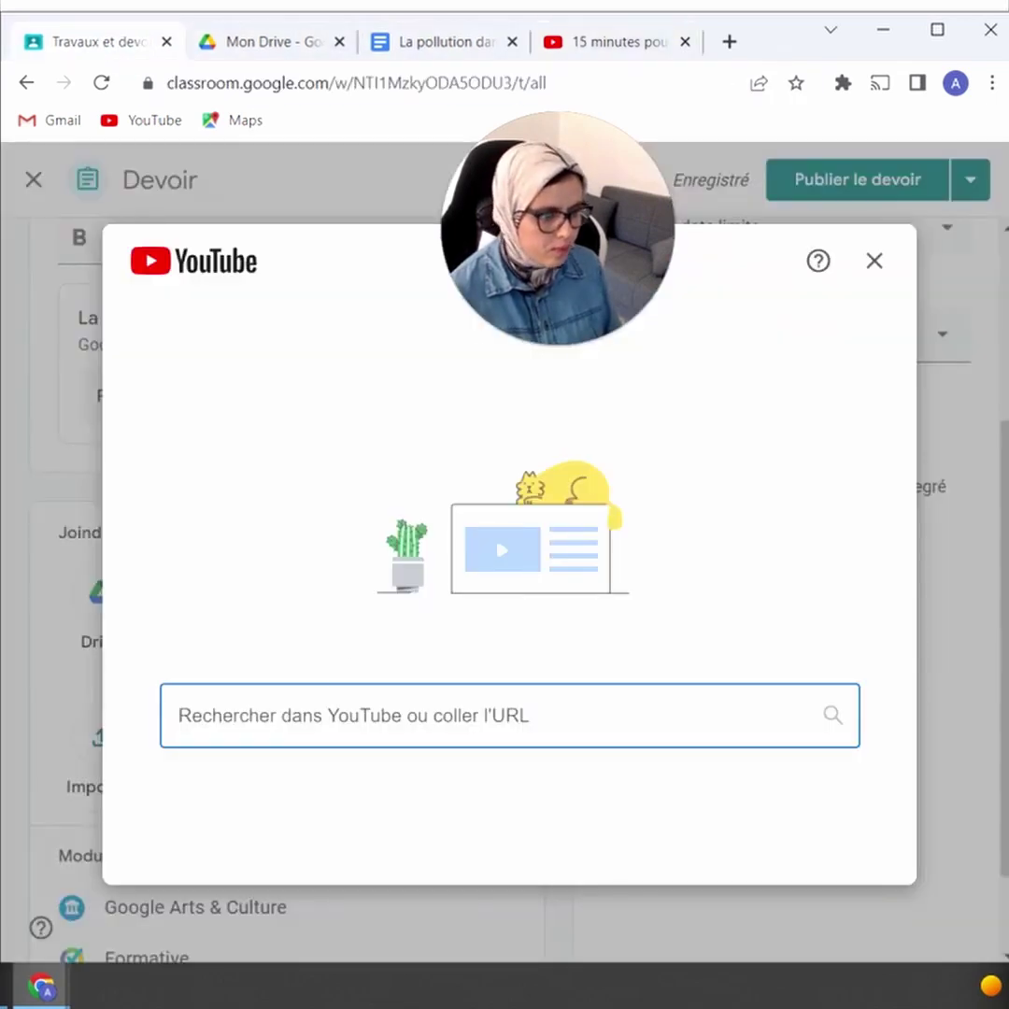
key(ctrl+v)
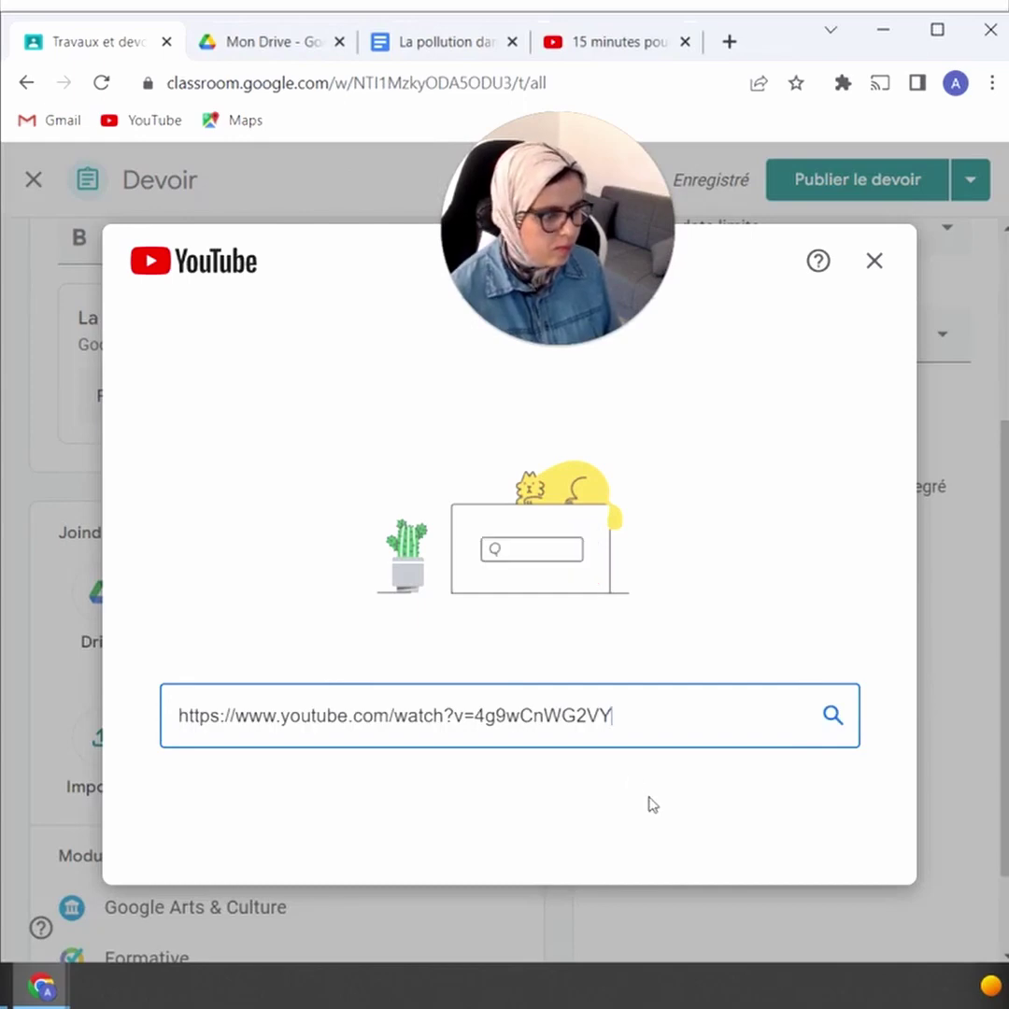
key(Return)
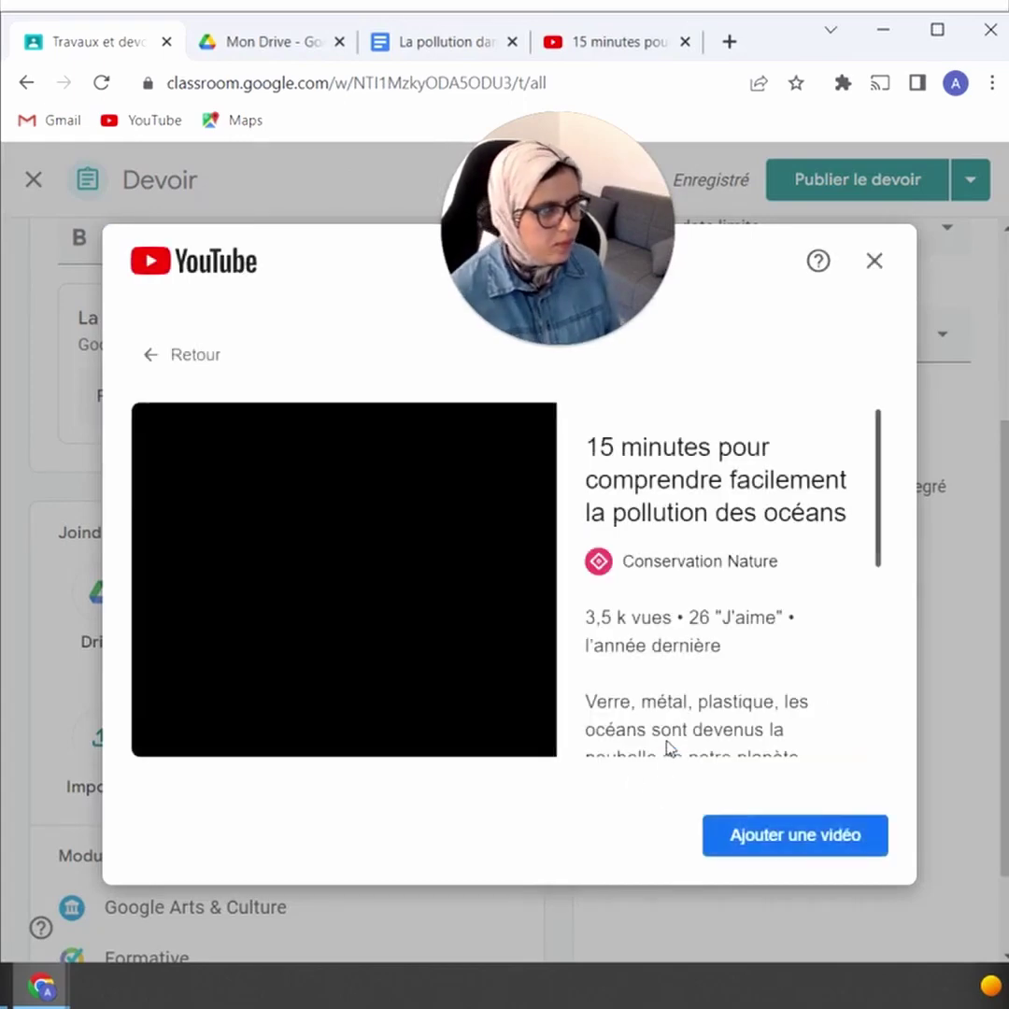
click(790, 838)
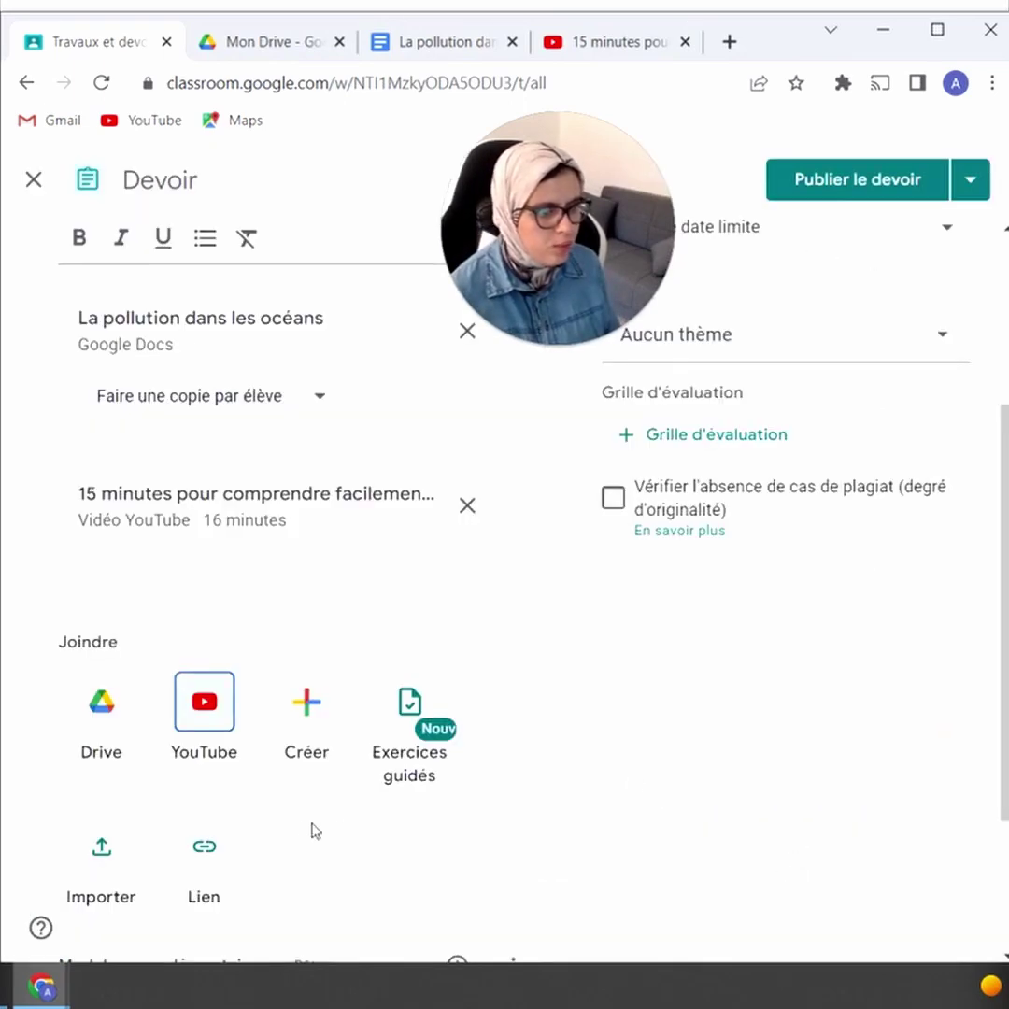
Step: Set the assignment's maximum grade to 20 points
scroll(567, 480, up, 3)
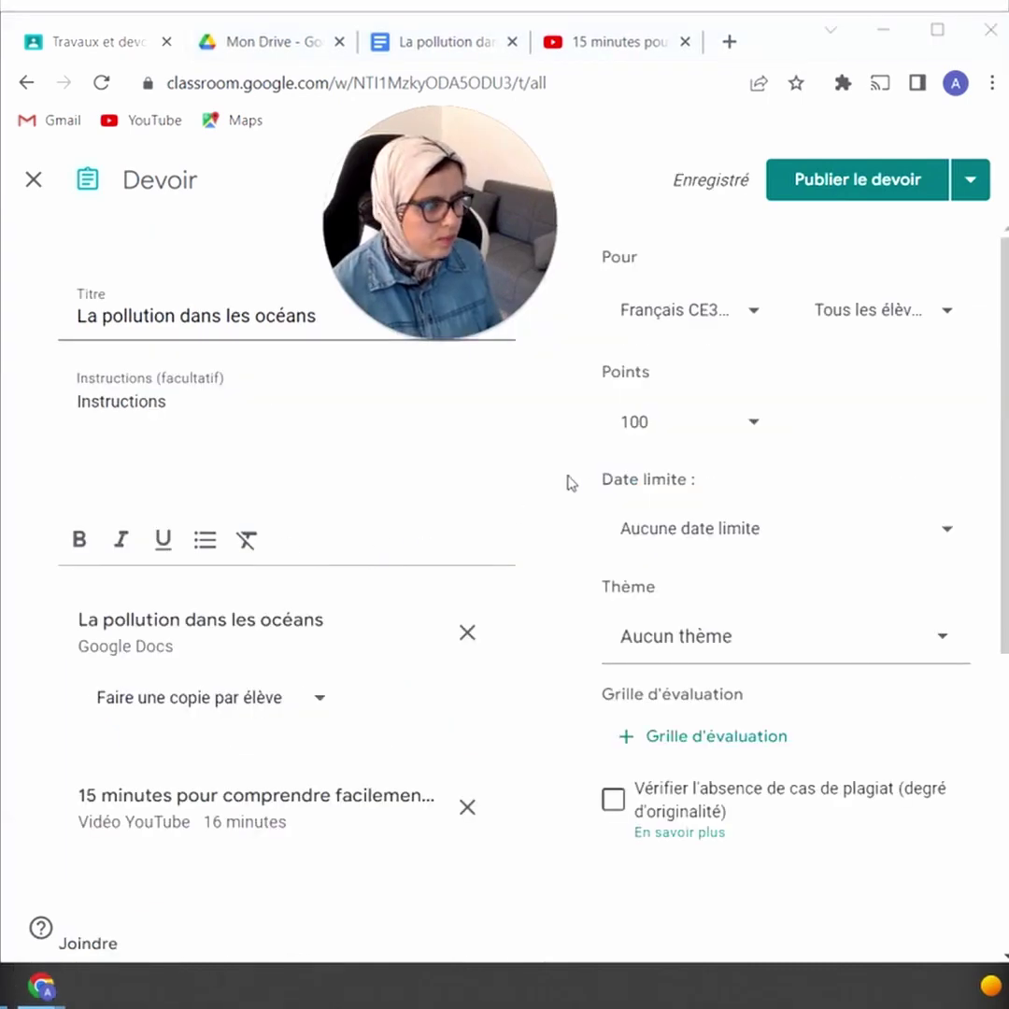
click(654, 421)
text(20)
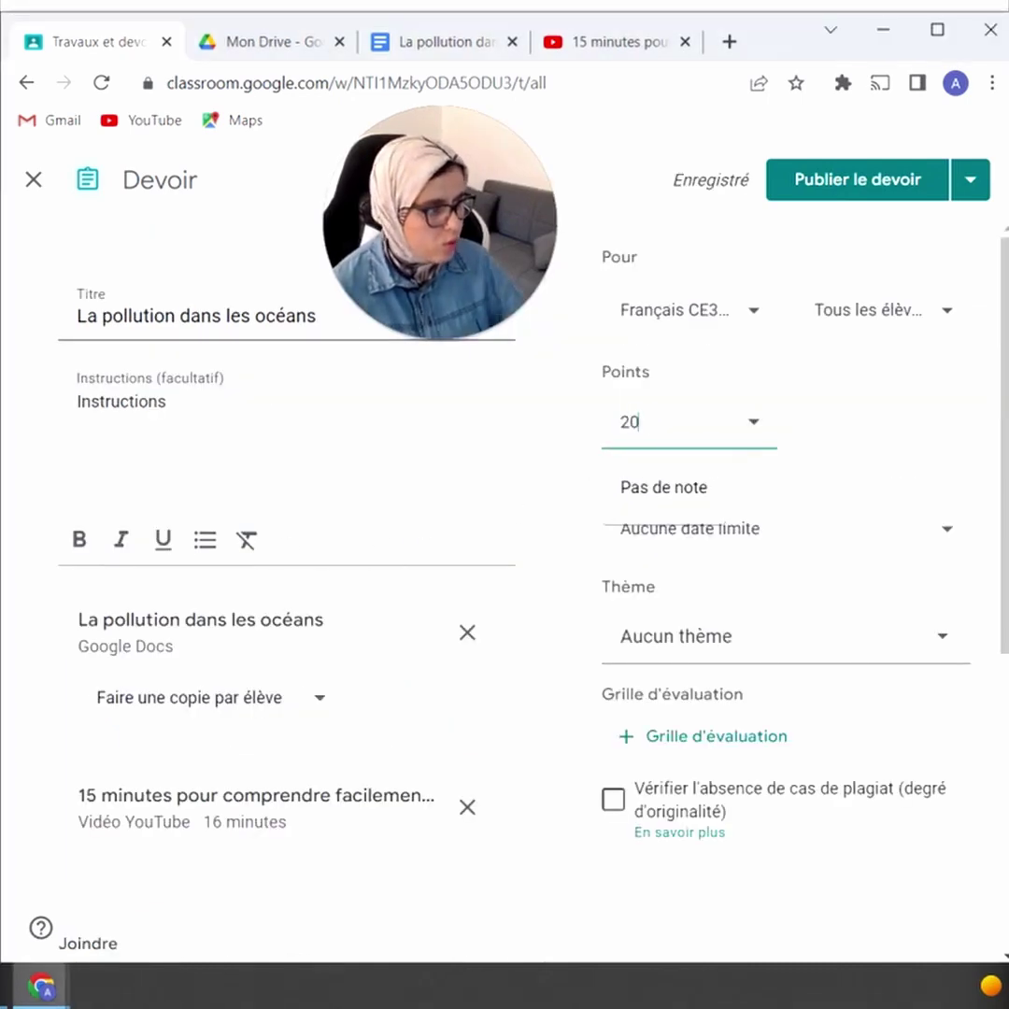
click(925, 455)
Step: Set the due date to 30 juin 2022 at 23:59 and publish the assignment
click(942, 538)
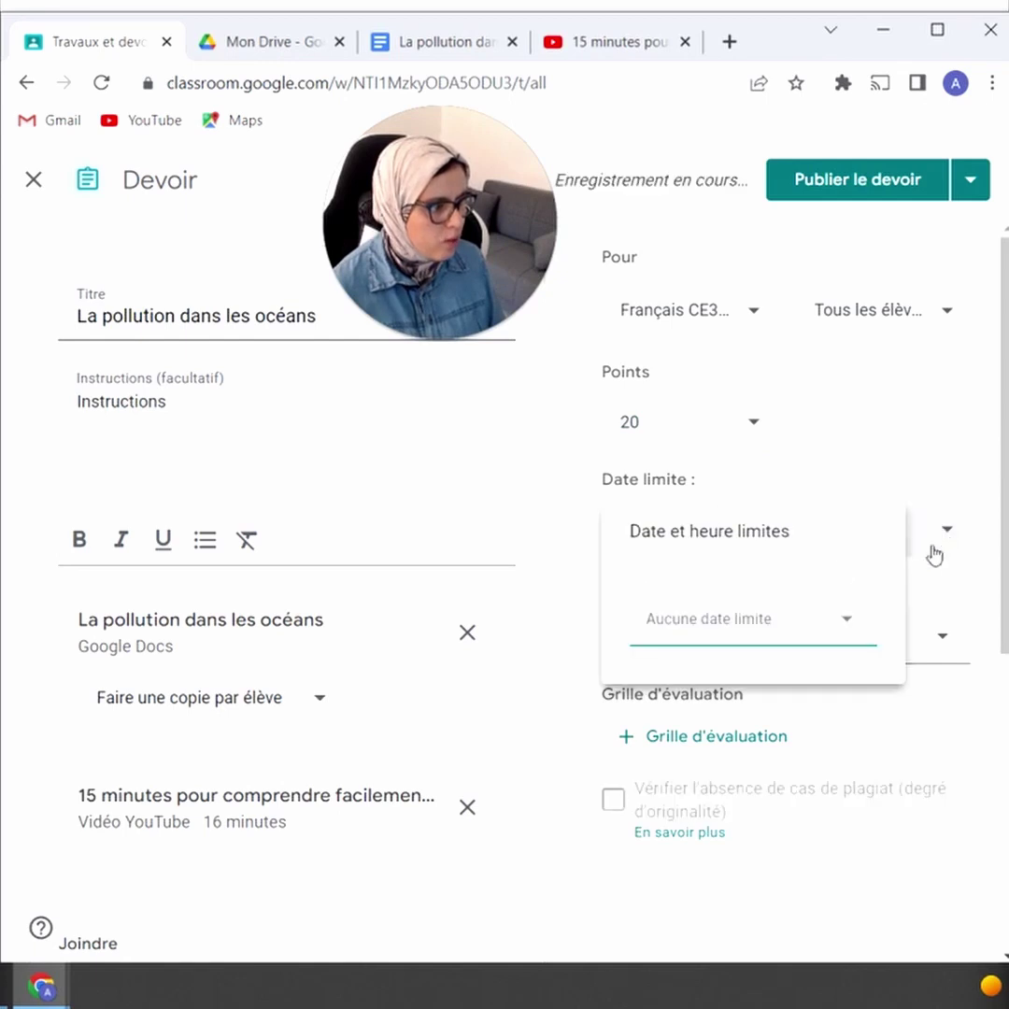
click(785, 628)
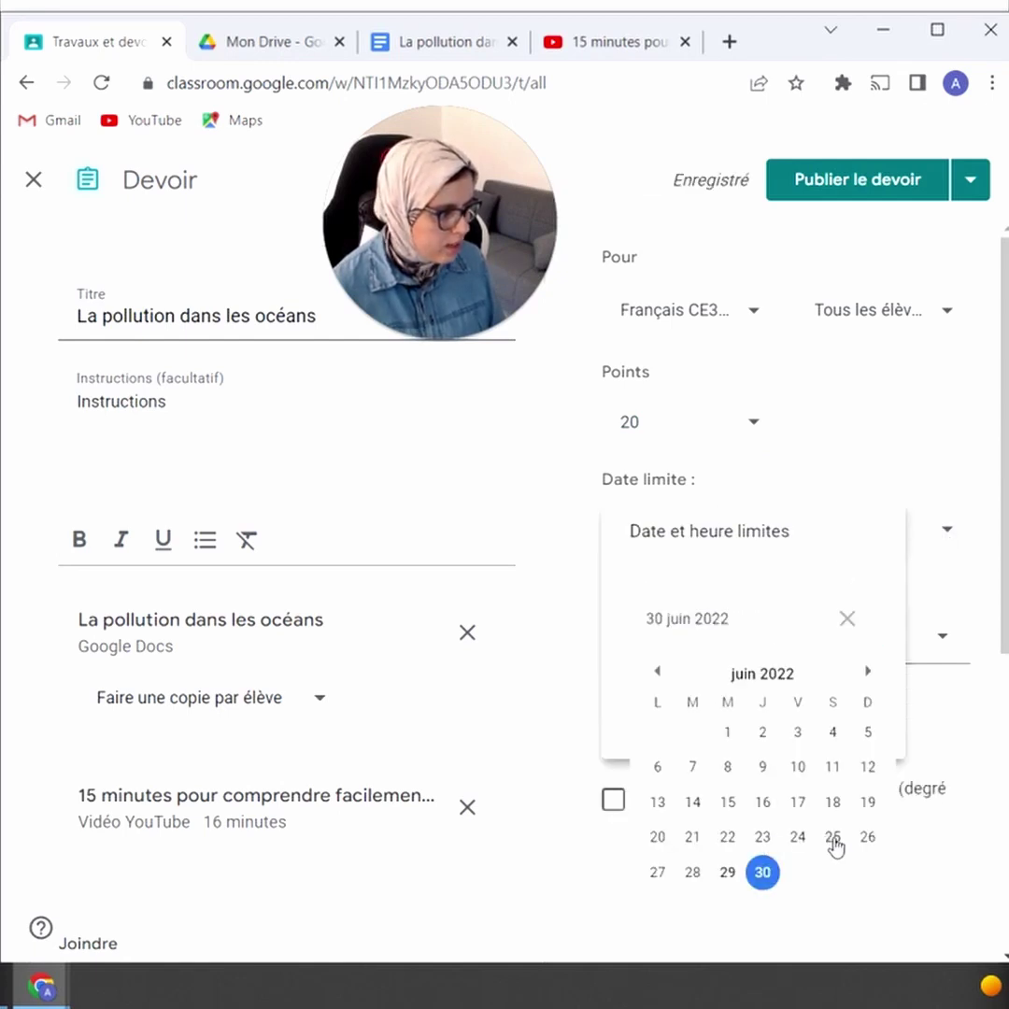
click(762, 873)
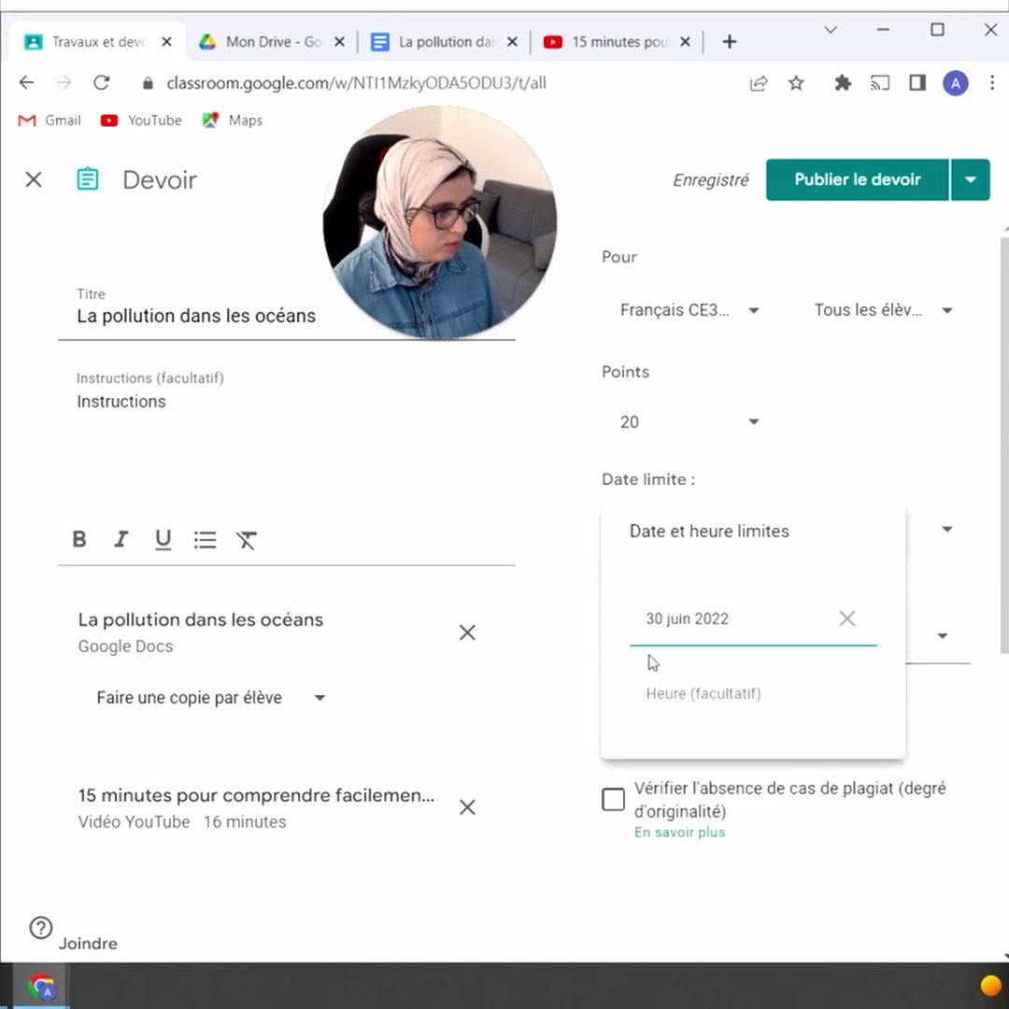
click(738, 696)
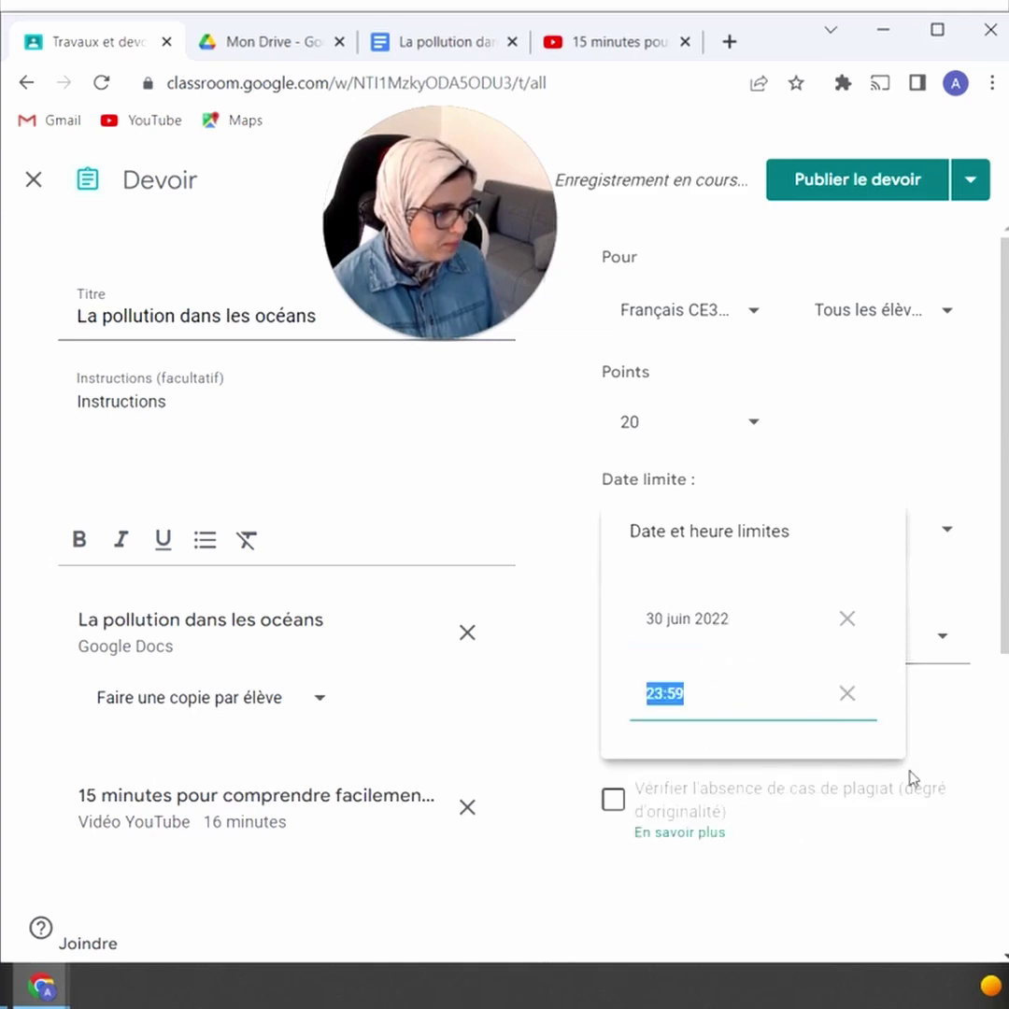
click(958, 717)
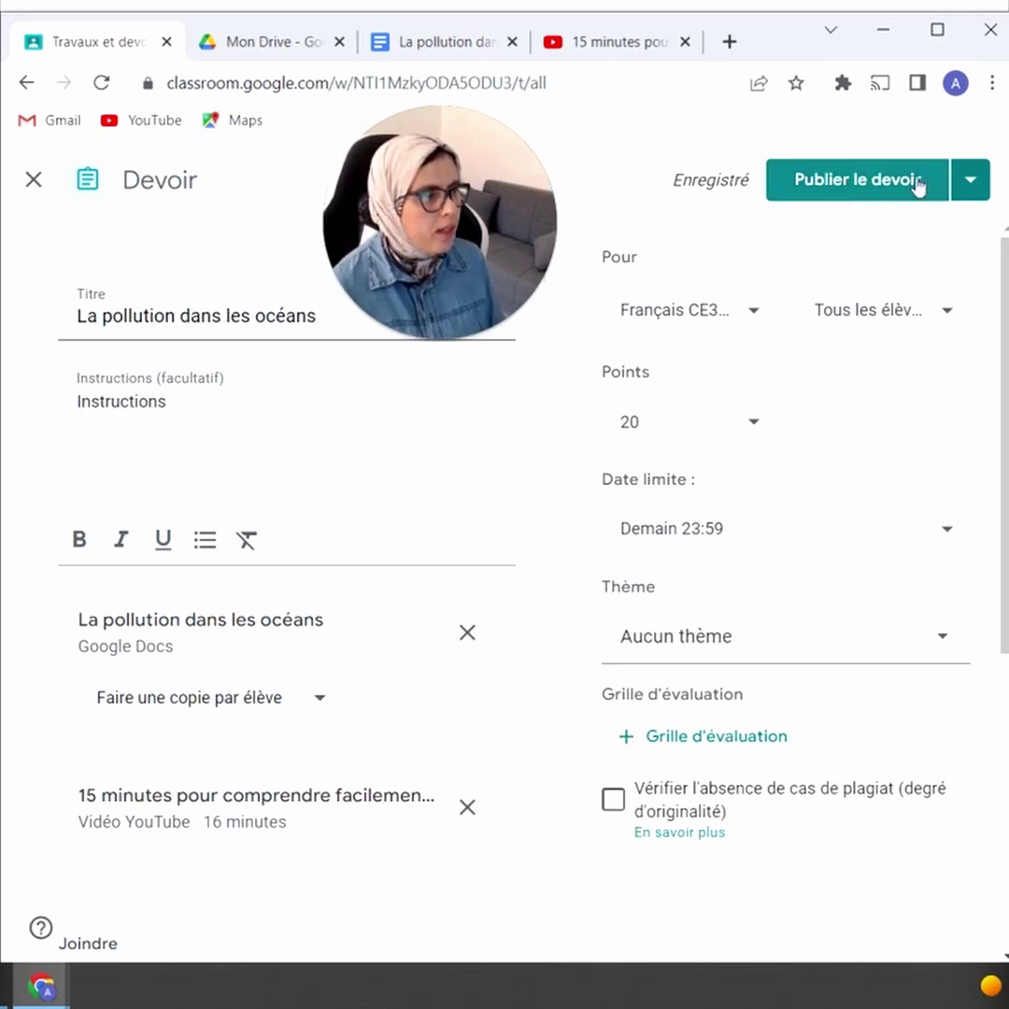
click(973, 184)
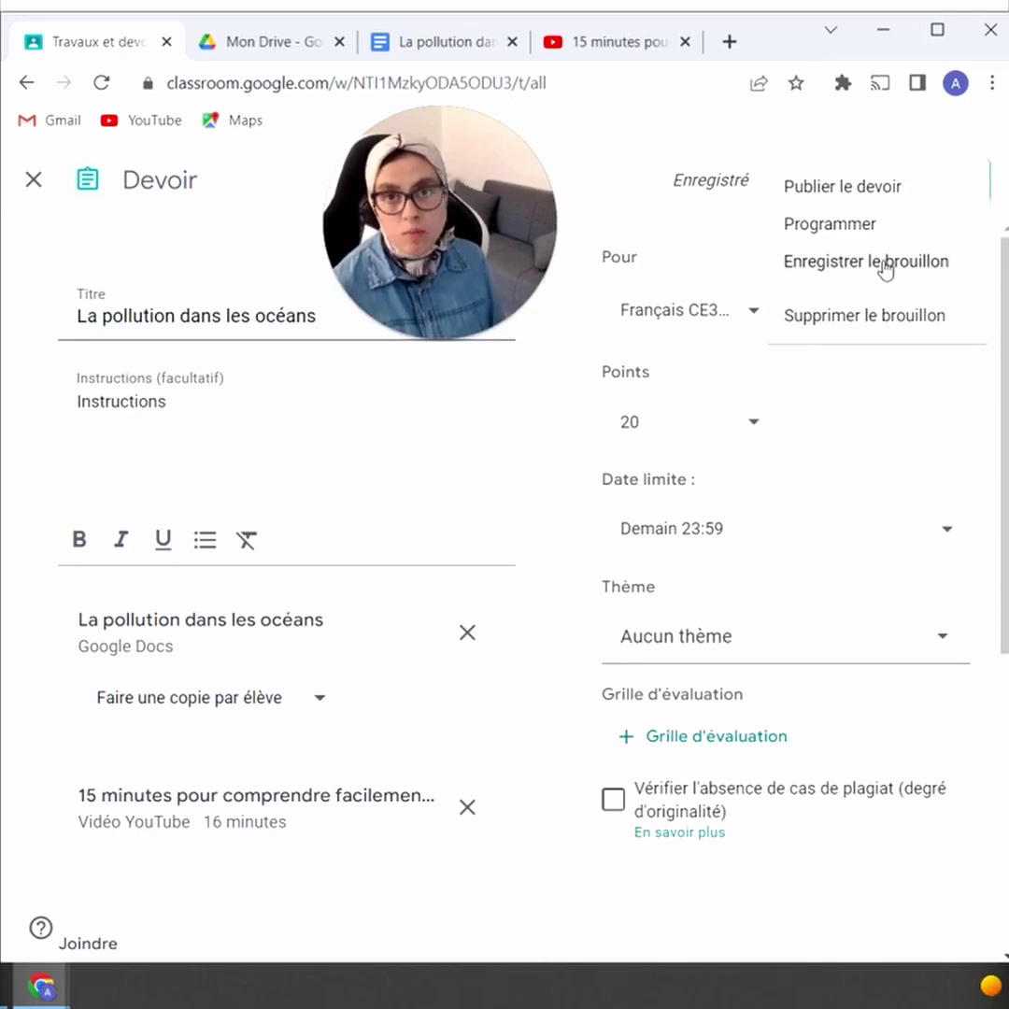
click(888, 191)
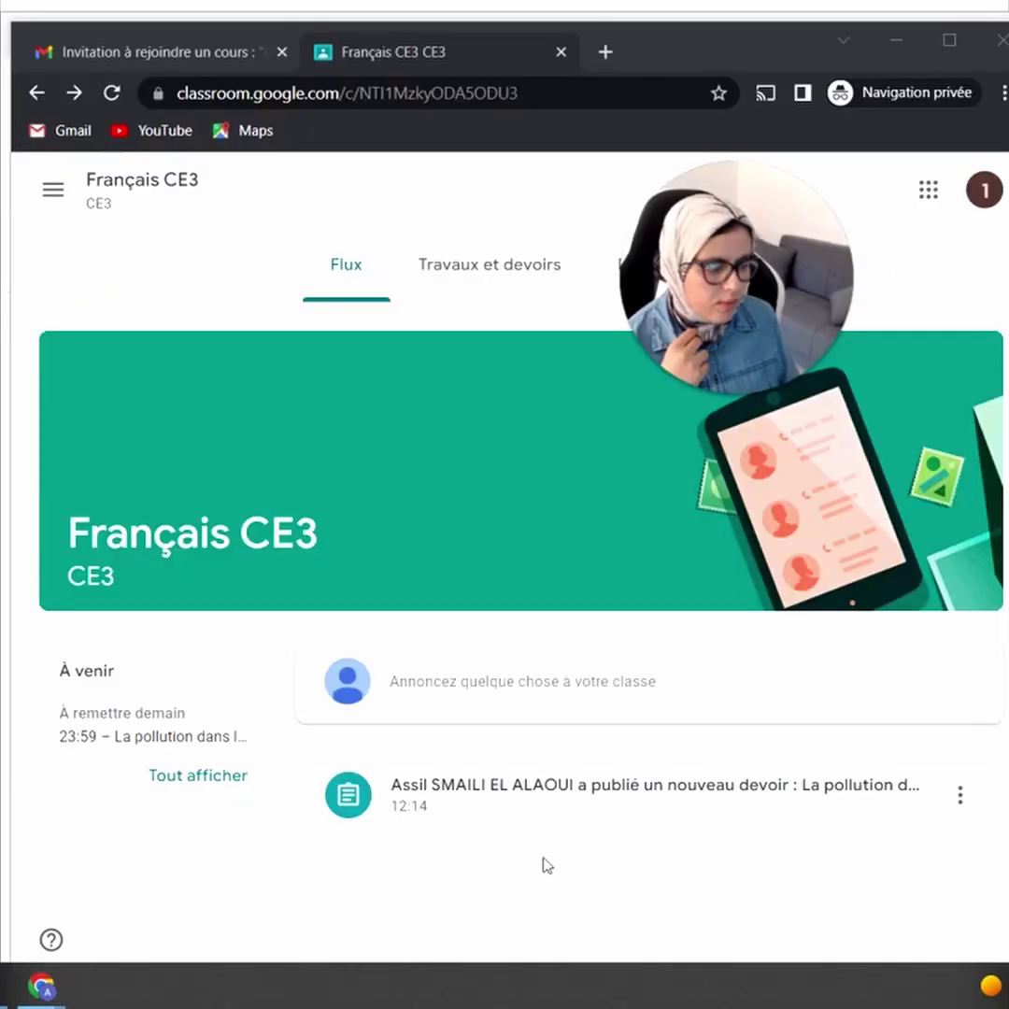
Step: From the student account, open the ocean pollution assignment's Google Docs copy and write "Soumettre les réponses" under the question on causes
click(727, 811)
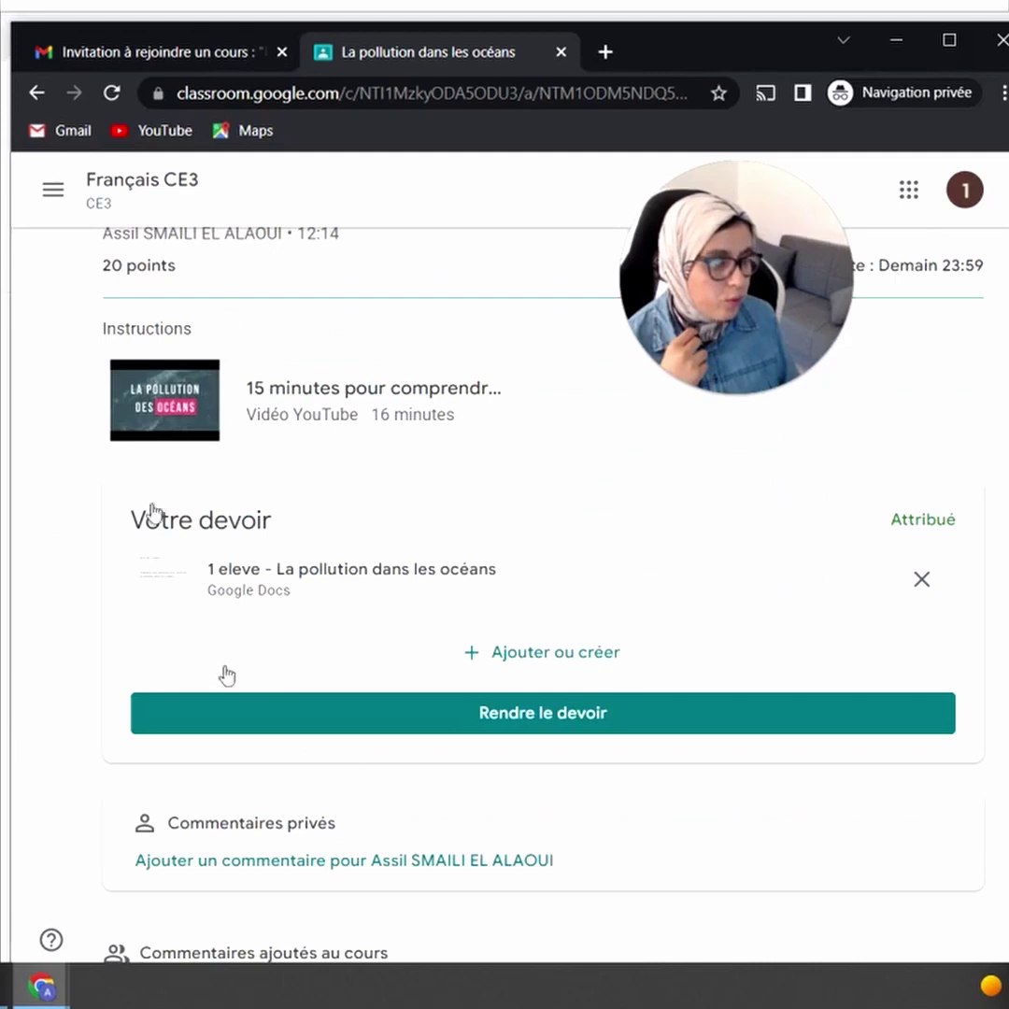
scroll(346, 439, up, 1)
scroll(346, 438, down, 2)
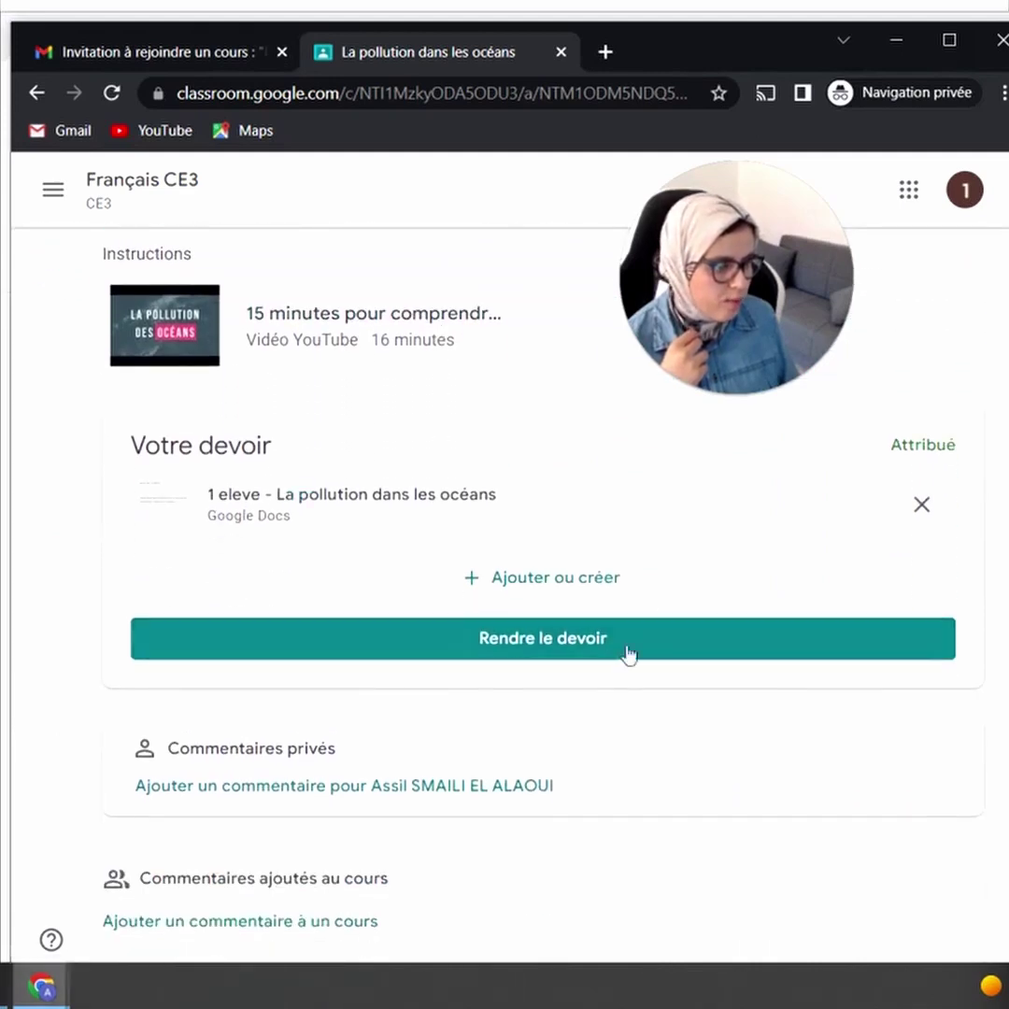
click(356, 495)
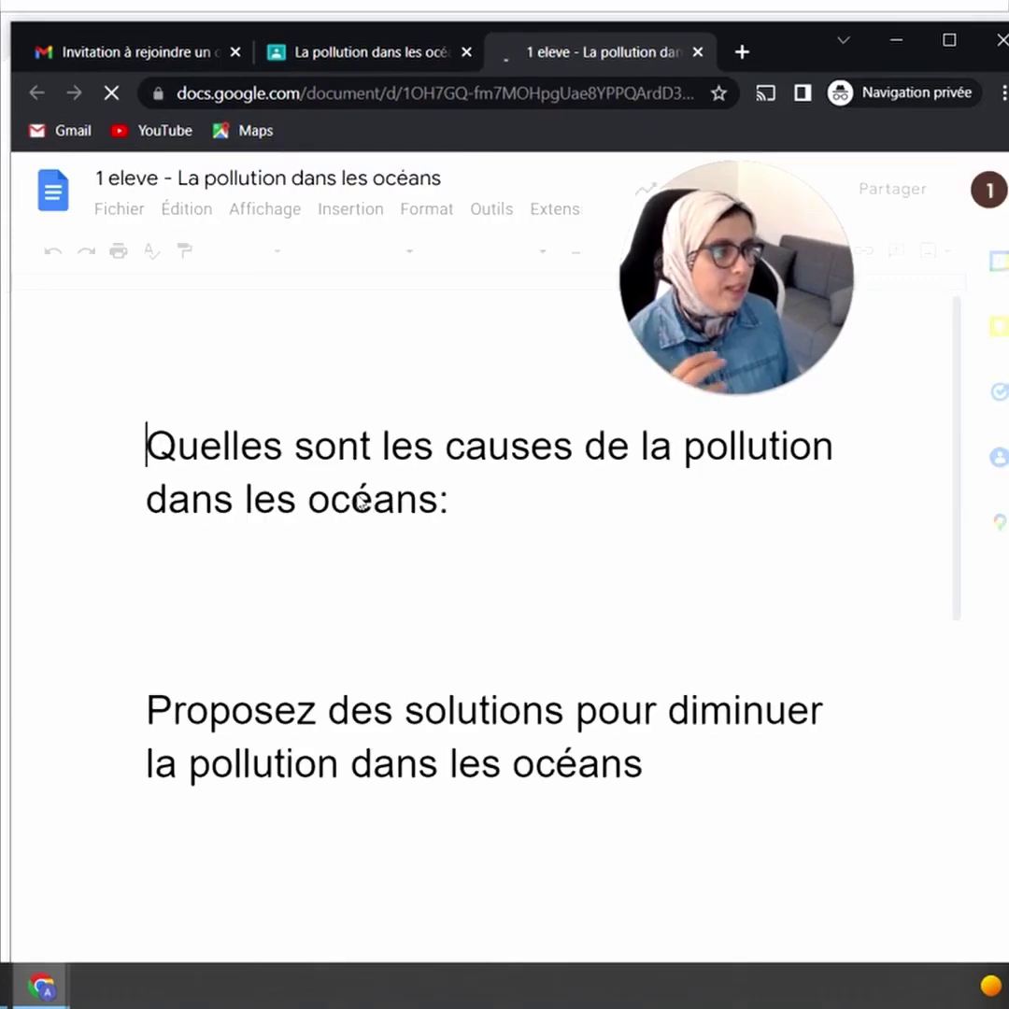
click(148, 581)
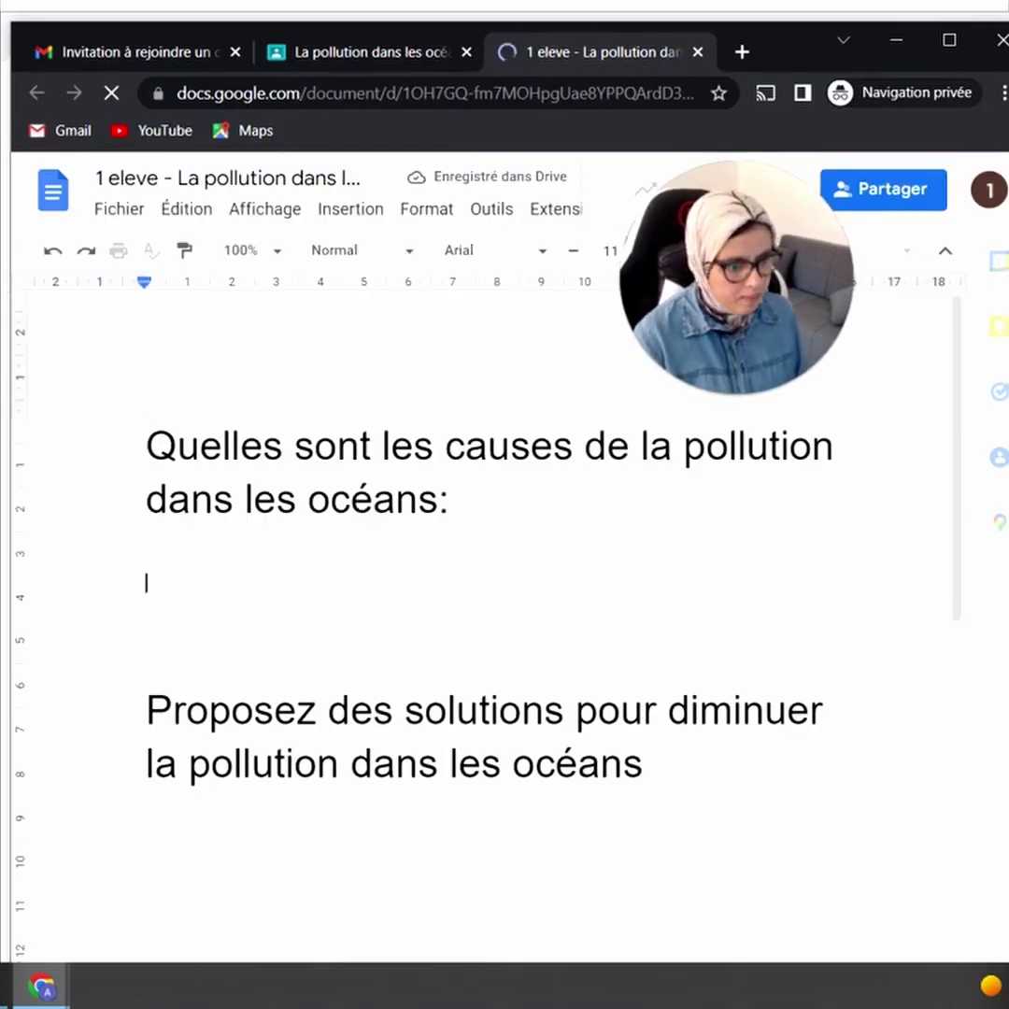
text(Soumettr)
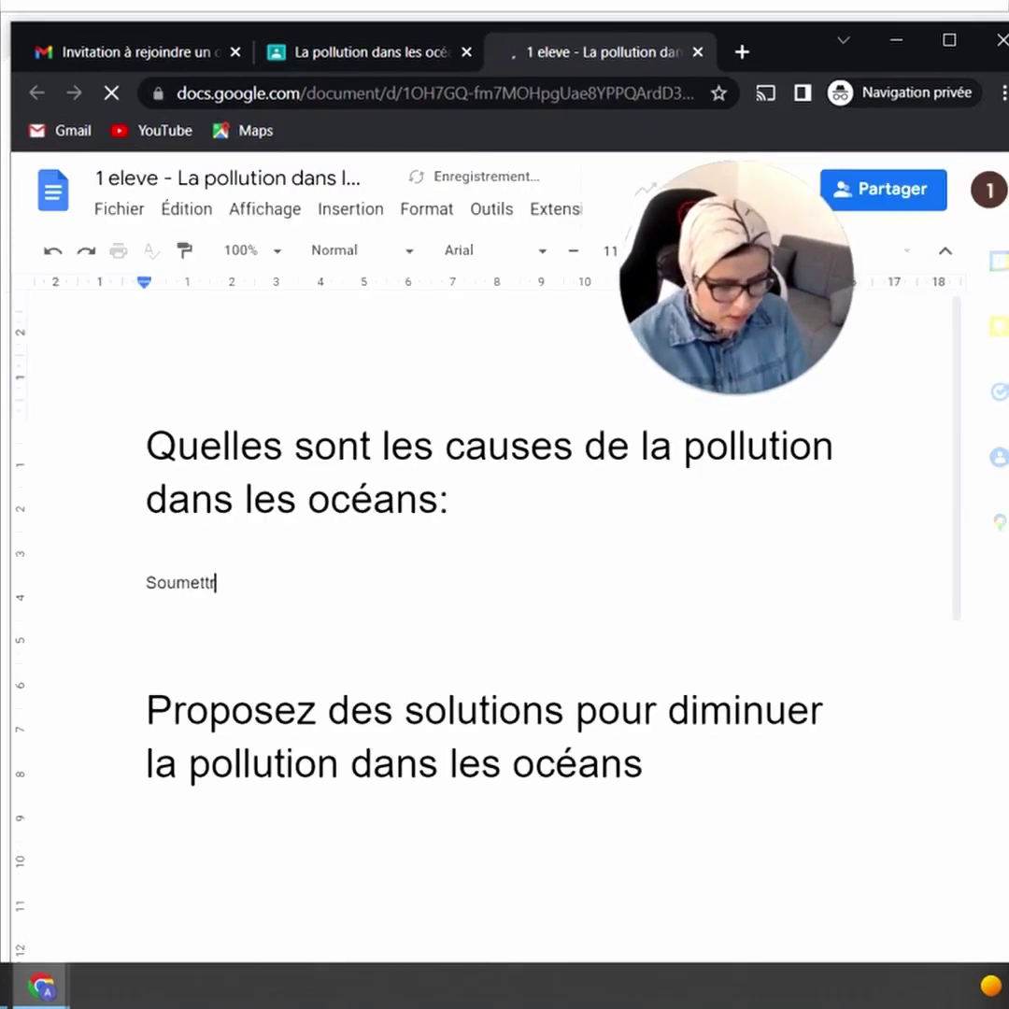
text(e les réponses)
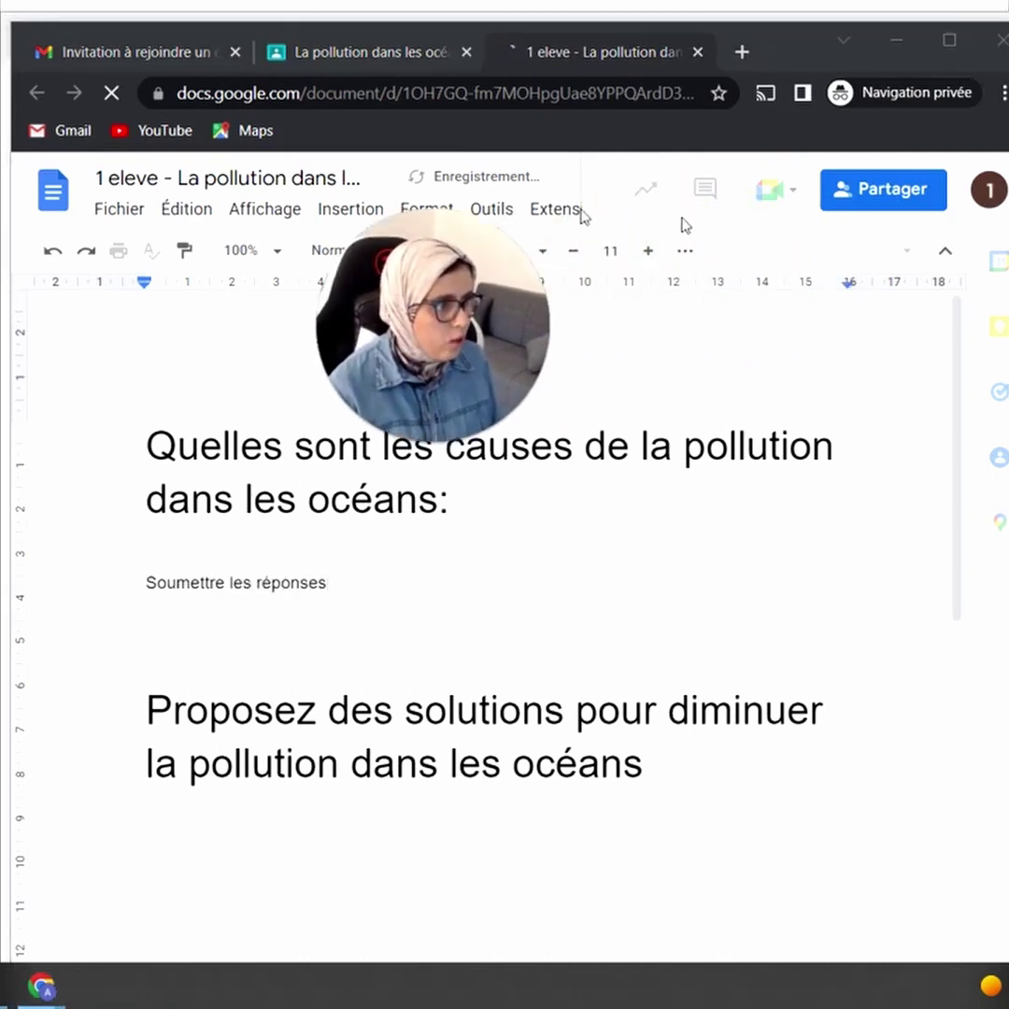
Step: Return to the assignment in the student's Classroom and turn in the work
click(405, 51)
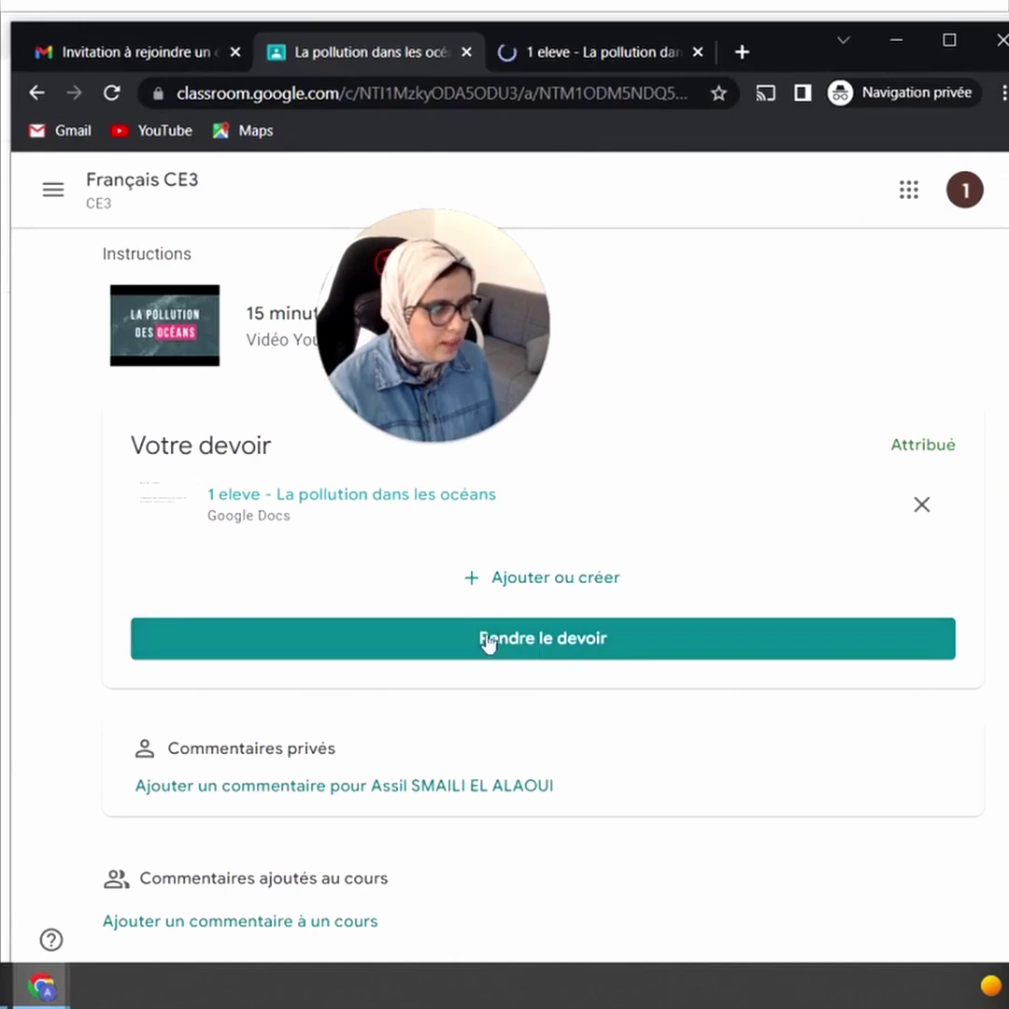
click(487, 641)
click(699, 651)
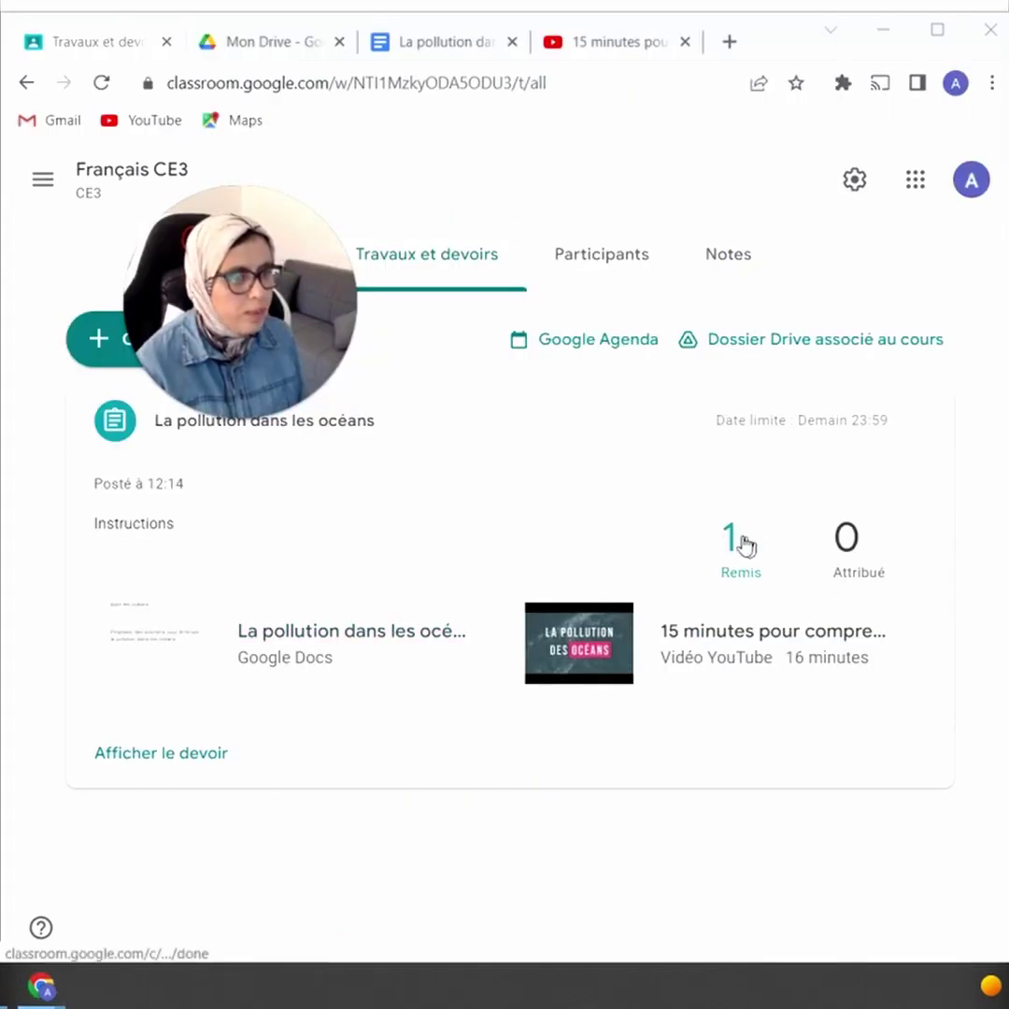
Step: From the teacher account, open the student's submitted document and post the comment "Très bonne réponse" on the question about causes
click(743, 542)
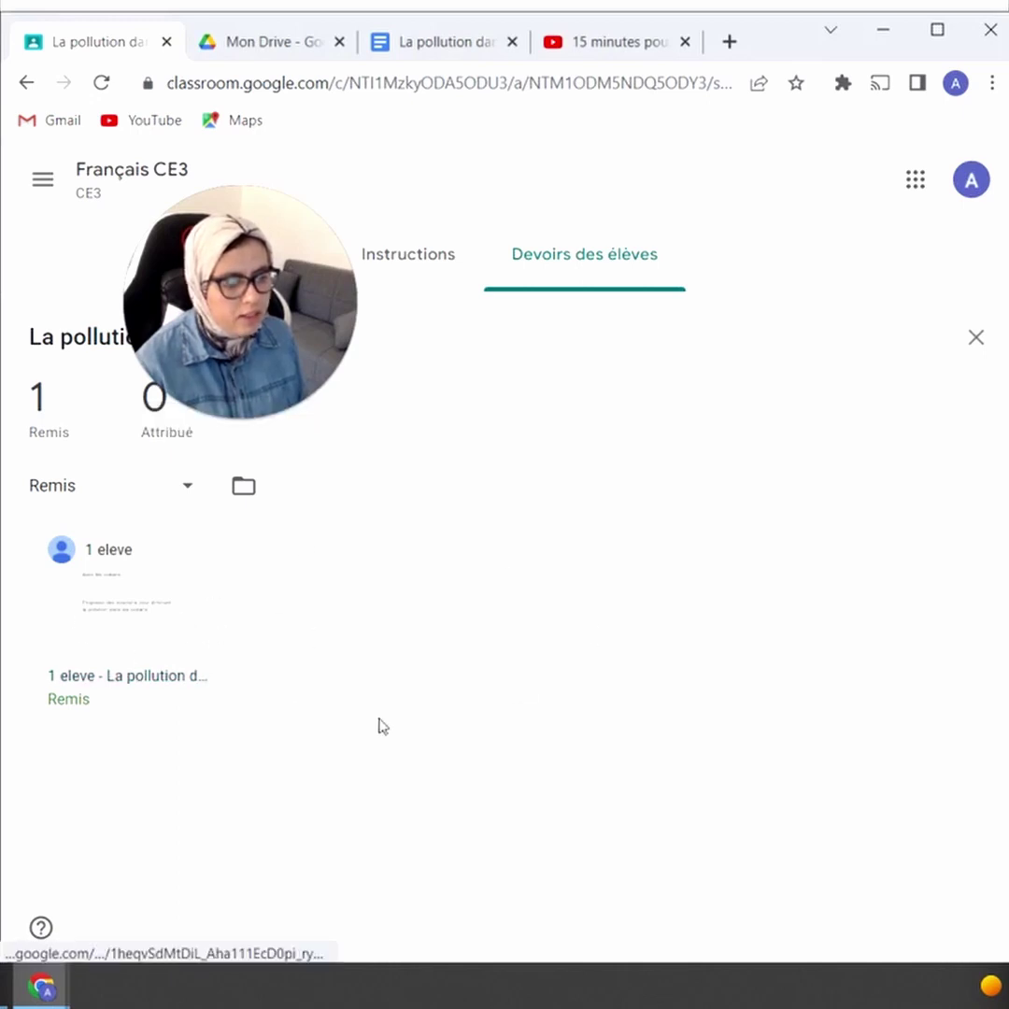
click(110, 612)
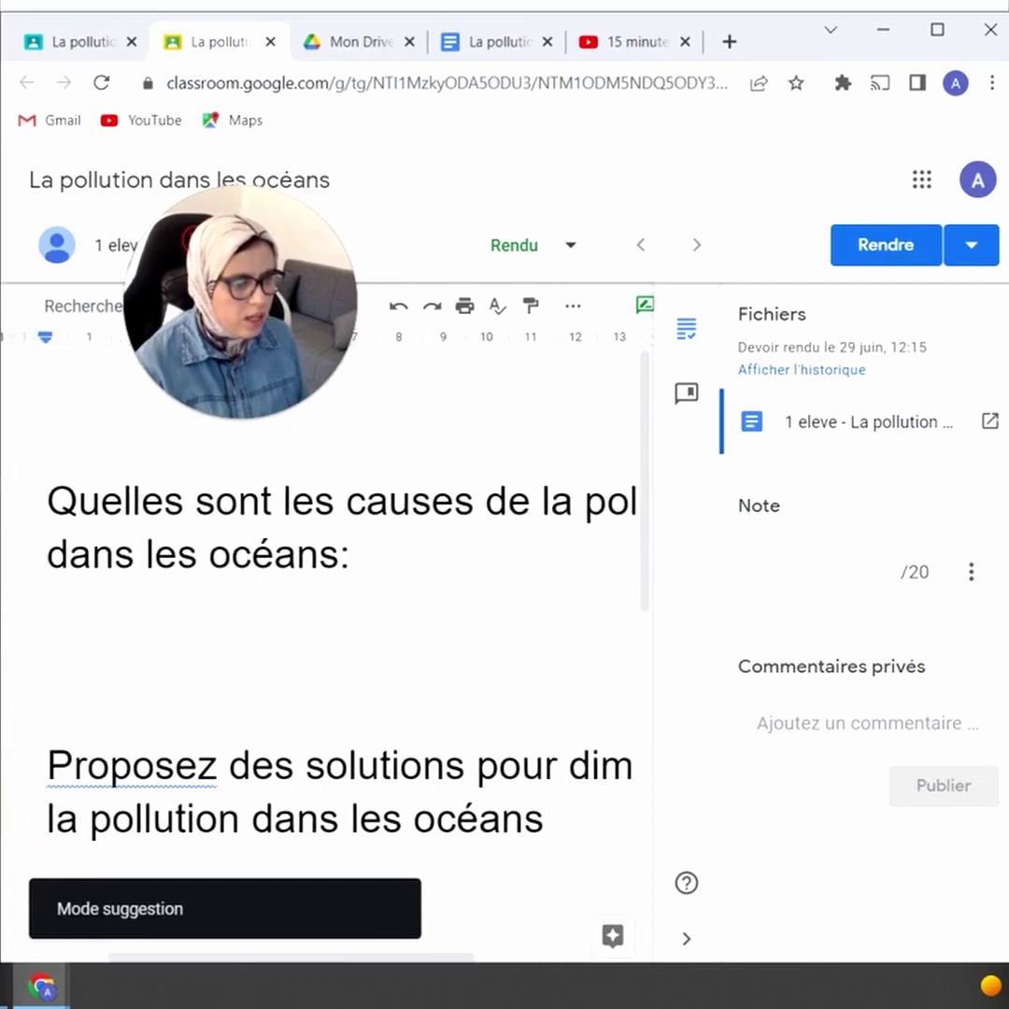
drag(217, 503, 338, 557)
right_click(325, 561)
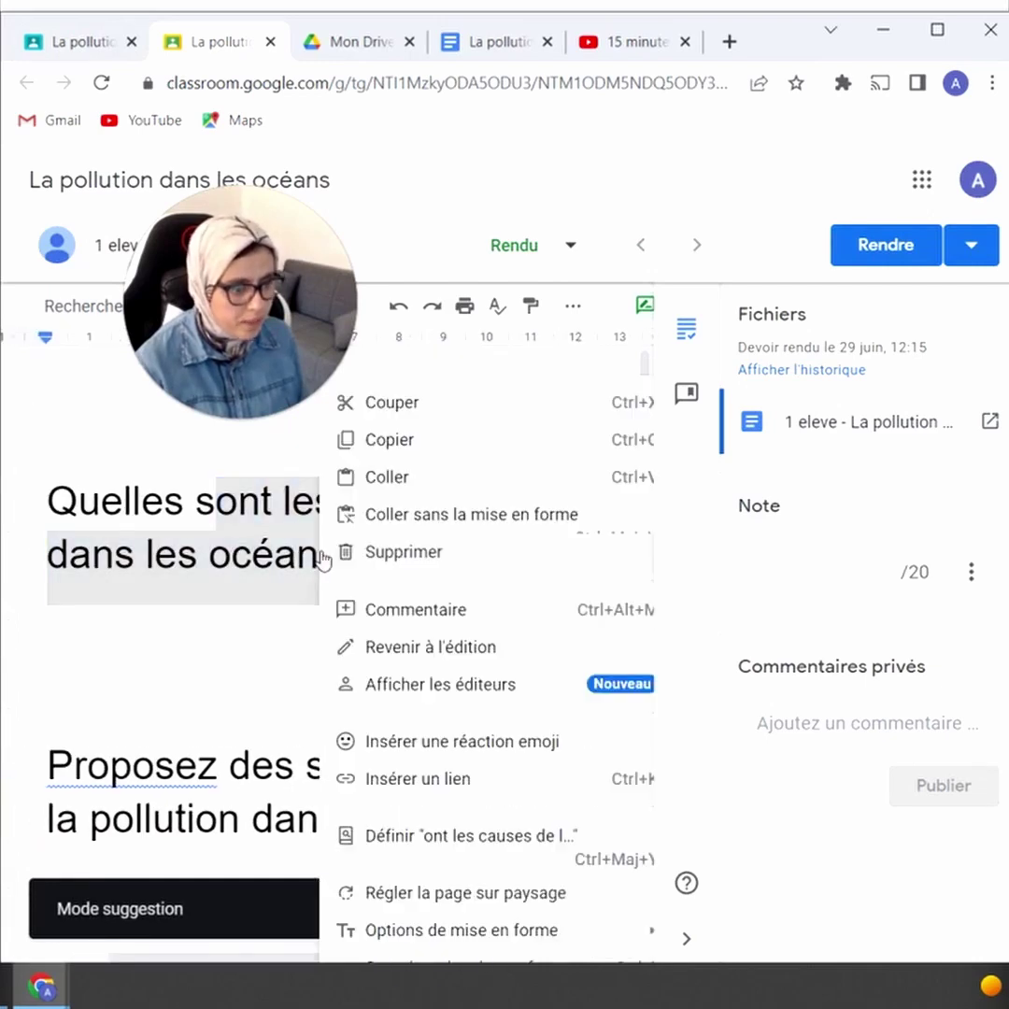
click(368, 610)
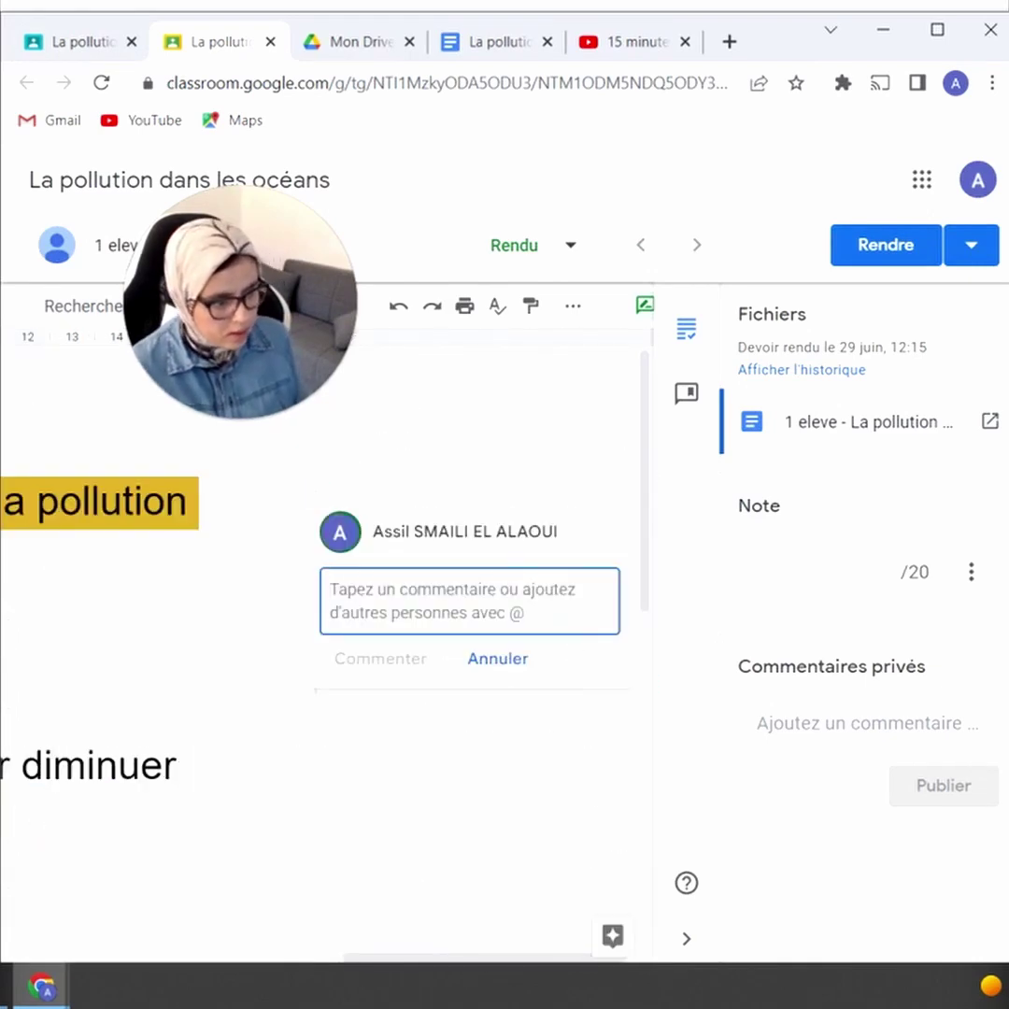
text(Très bonne réponse)
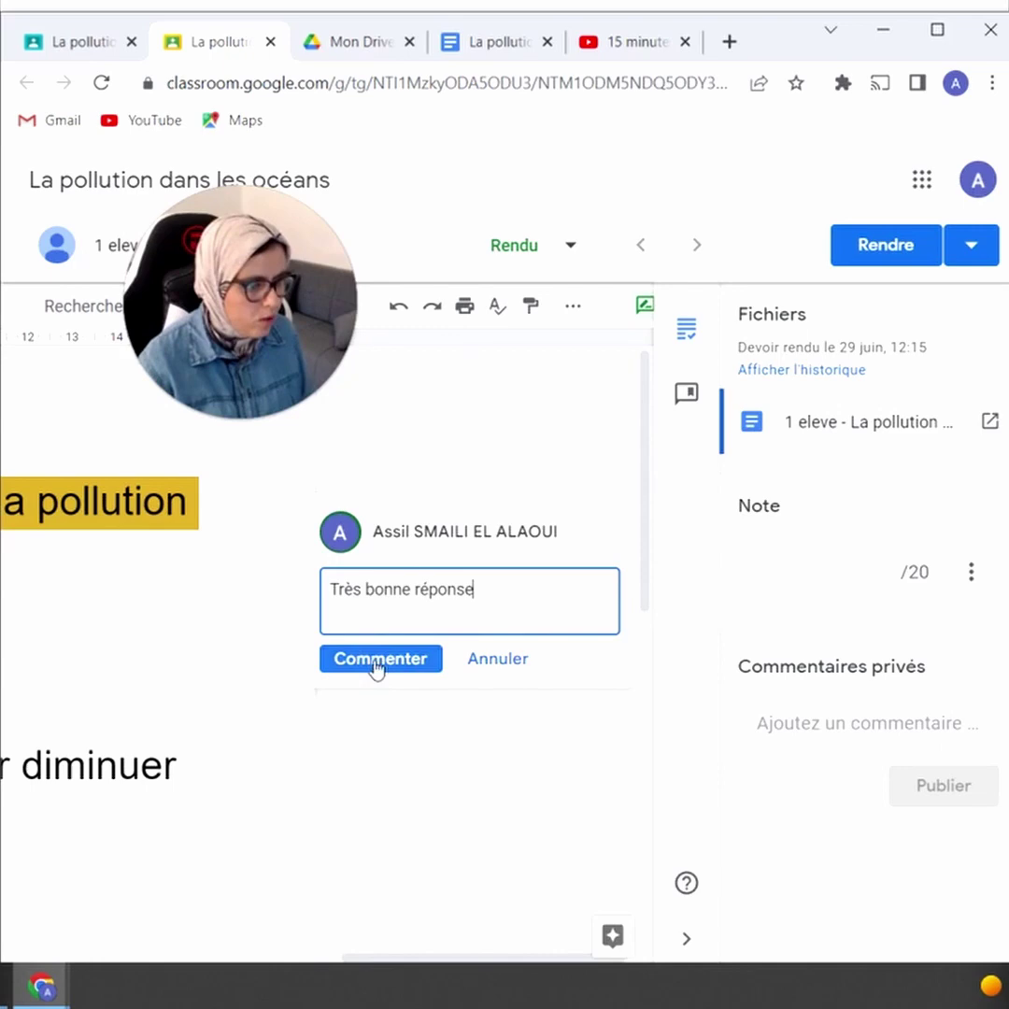
click(374, 661)
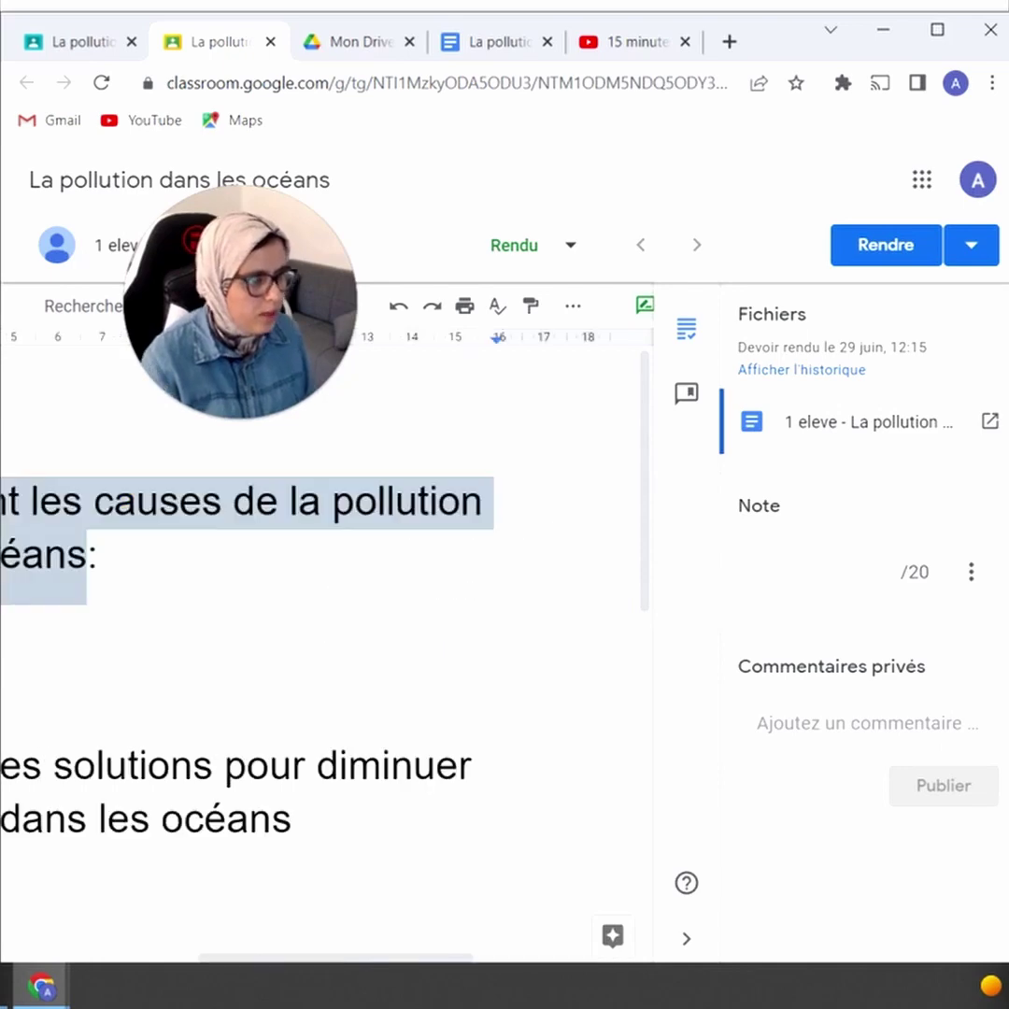
Step: Grade the student's submission 18 out of 20 and publish the private comment "Bravo !"
click(902, 572)
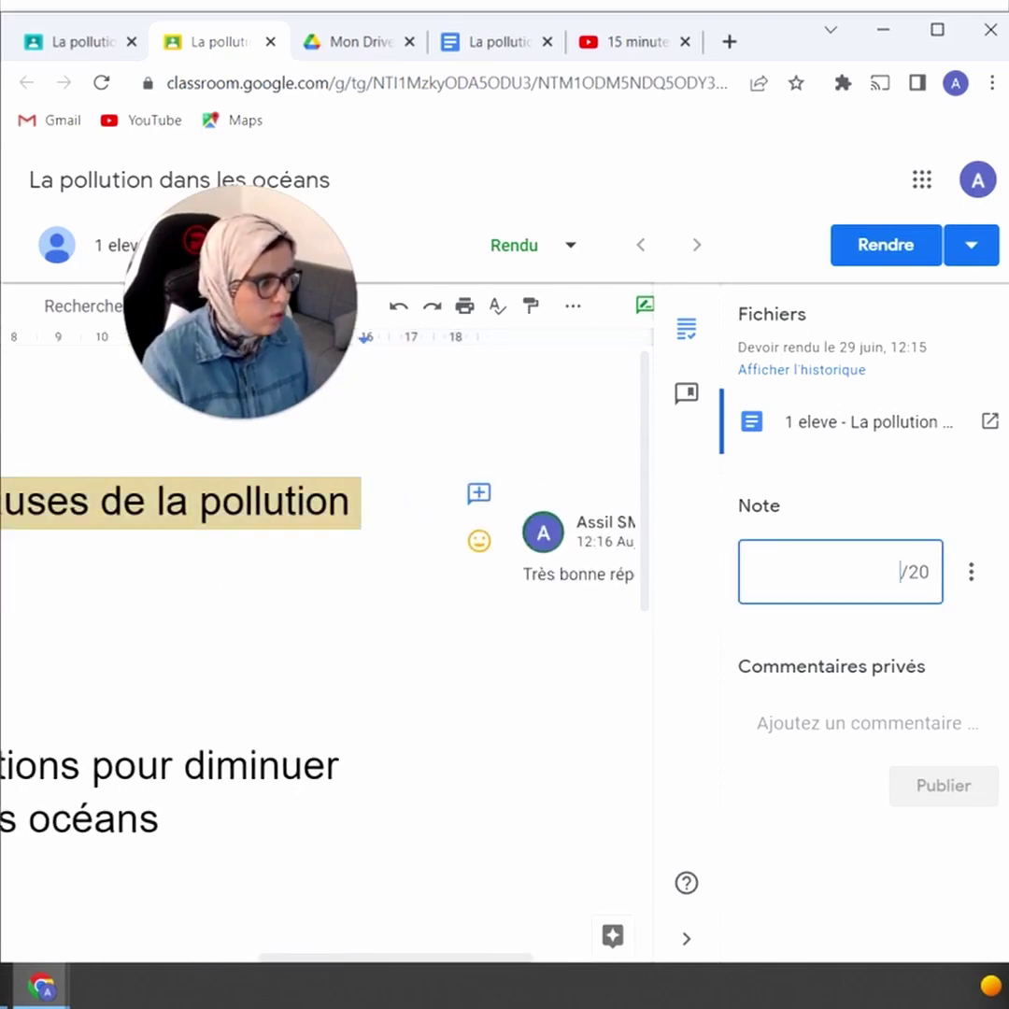
text(18)
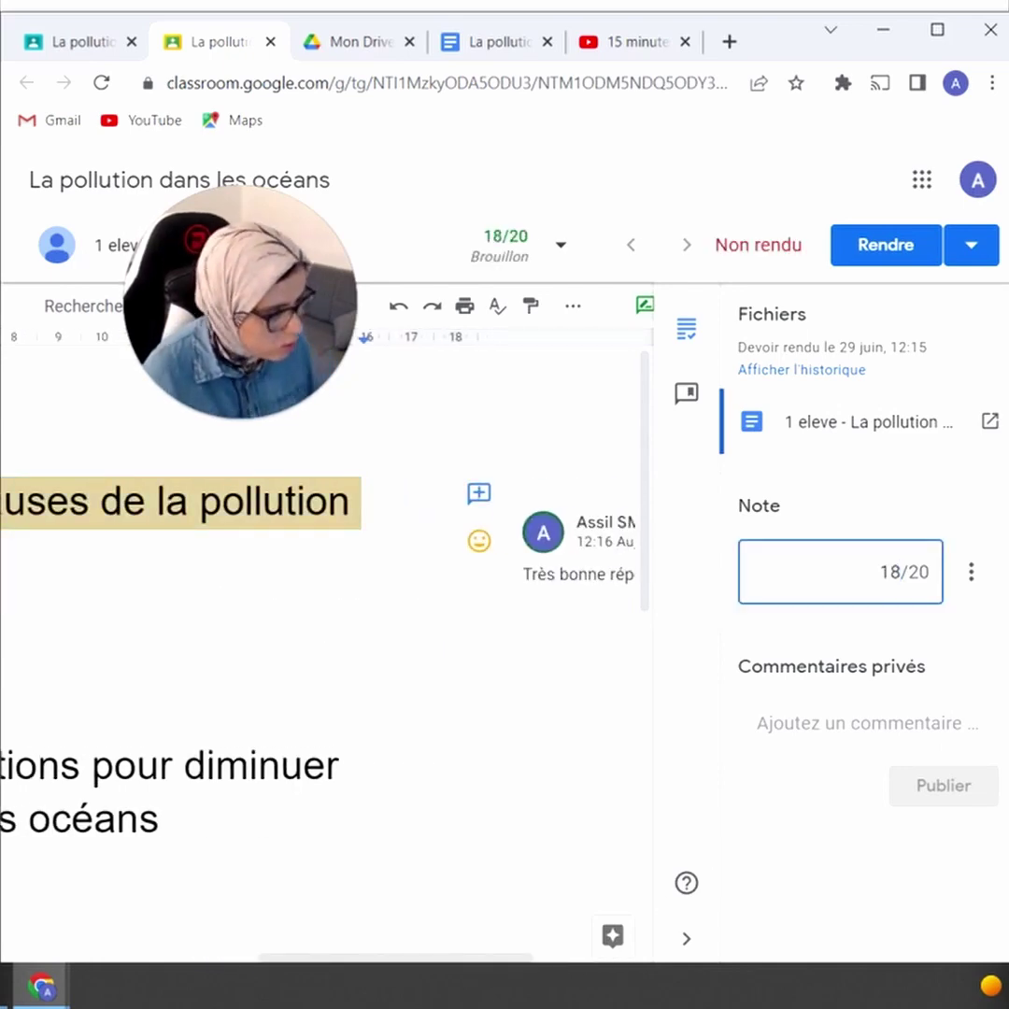
click(868, 722)
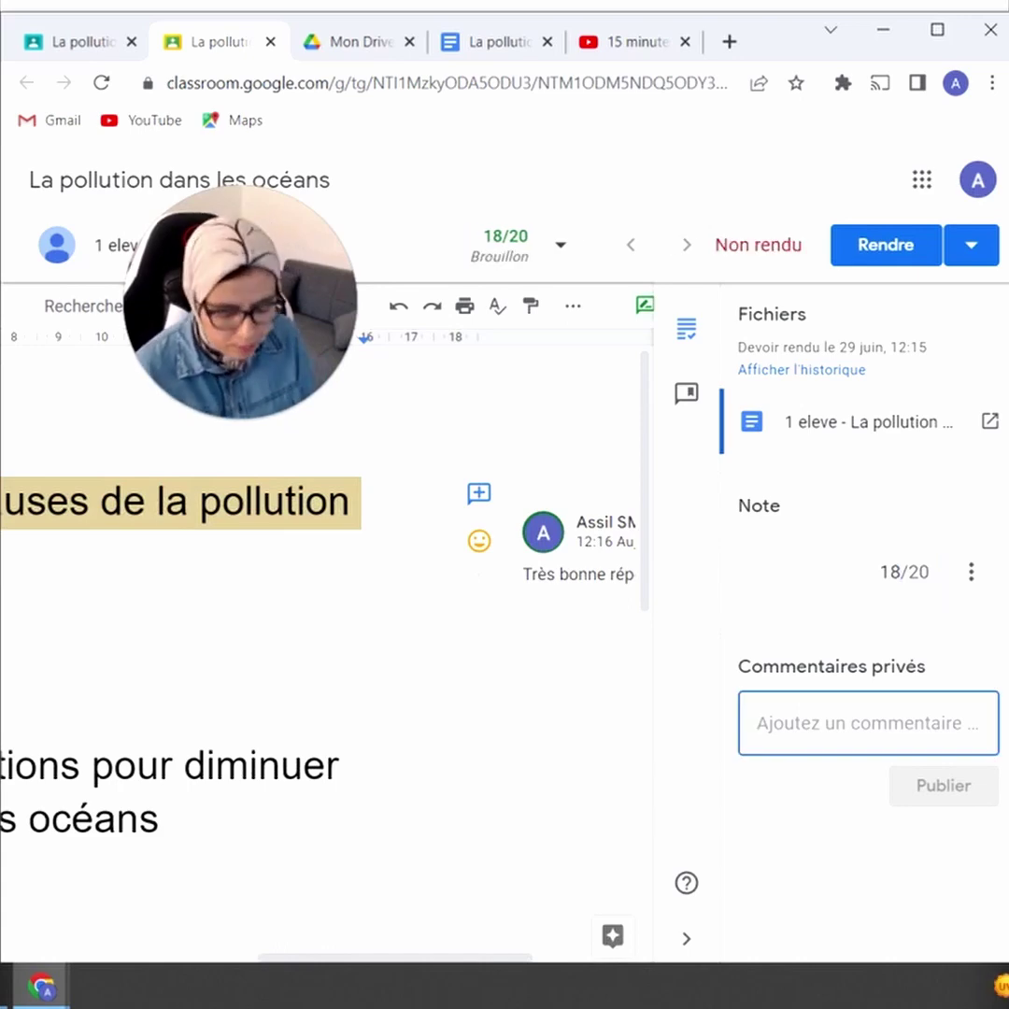
text(Ex)
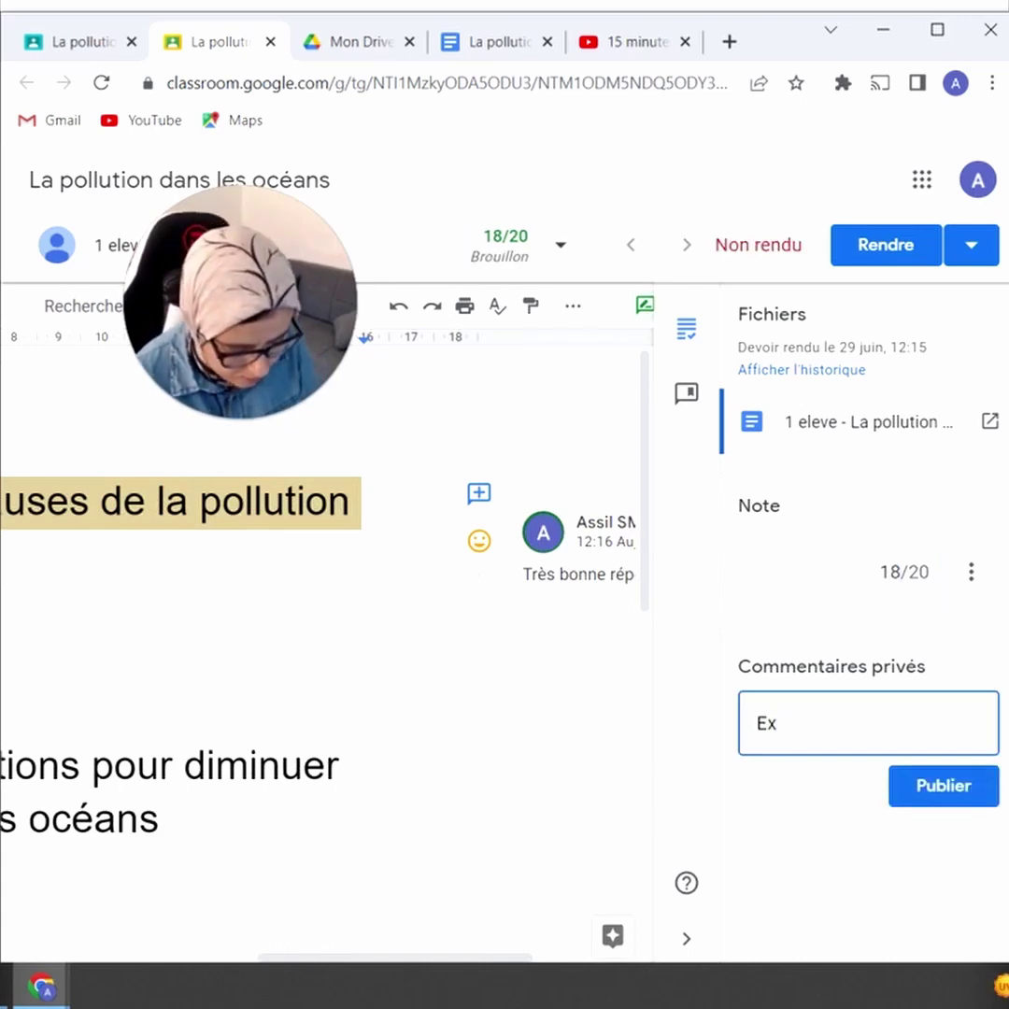
key(BackSpace)
key(BackSpace)
text(Bravo )
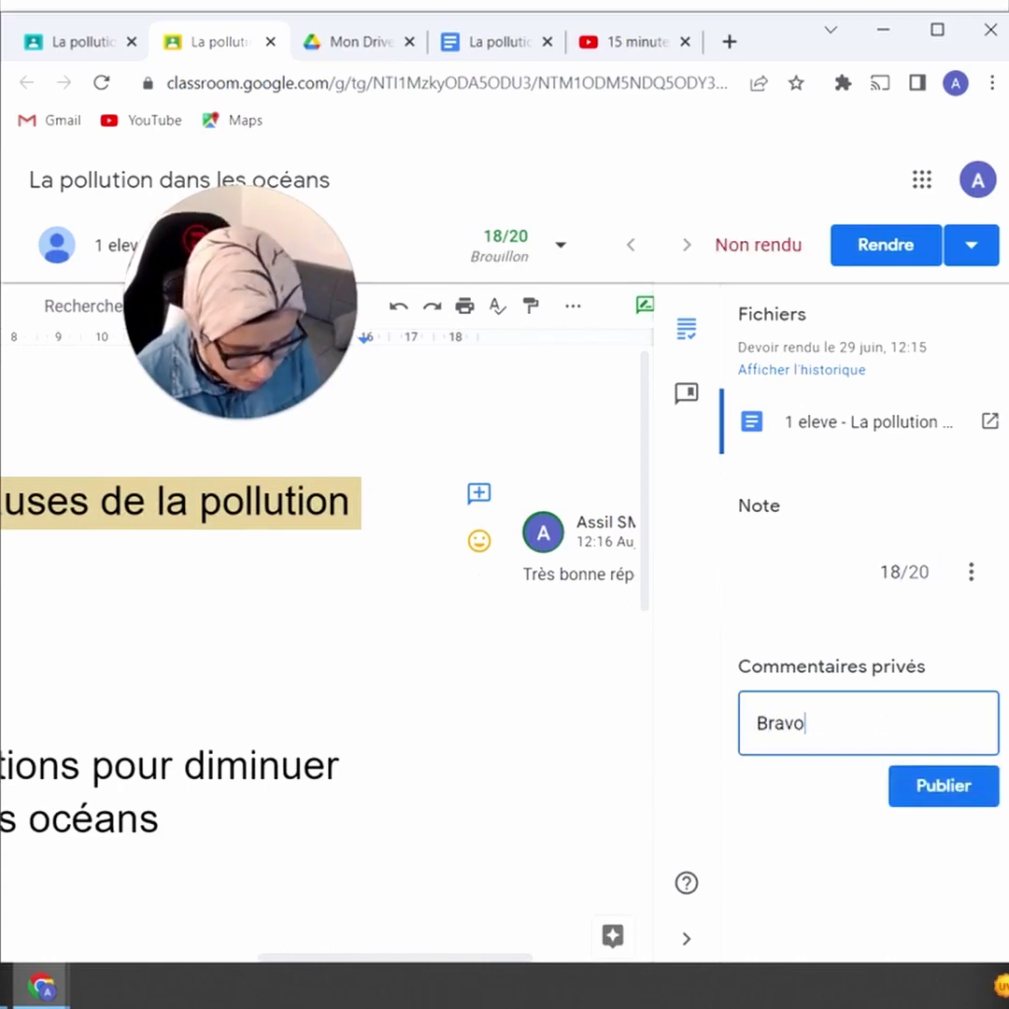
text(!)
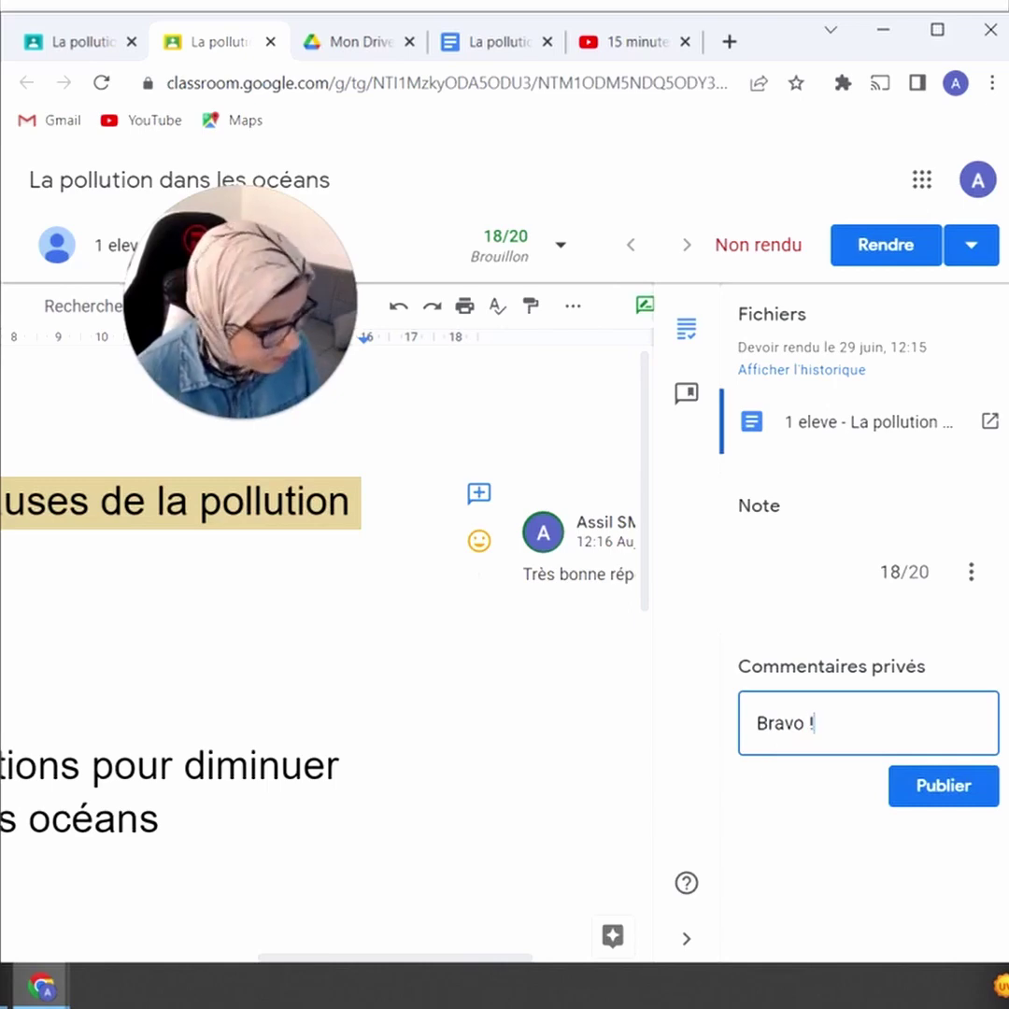
click(918, 786)
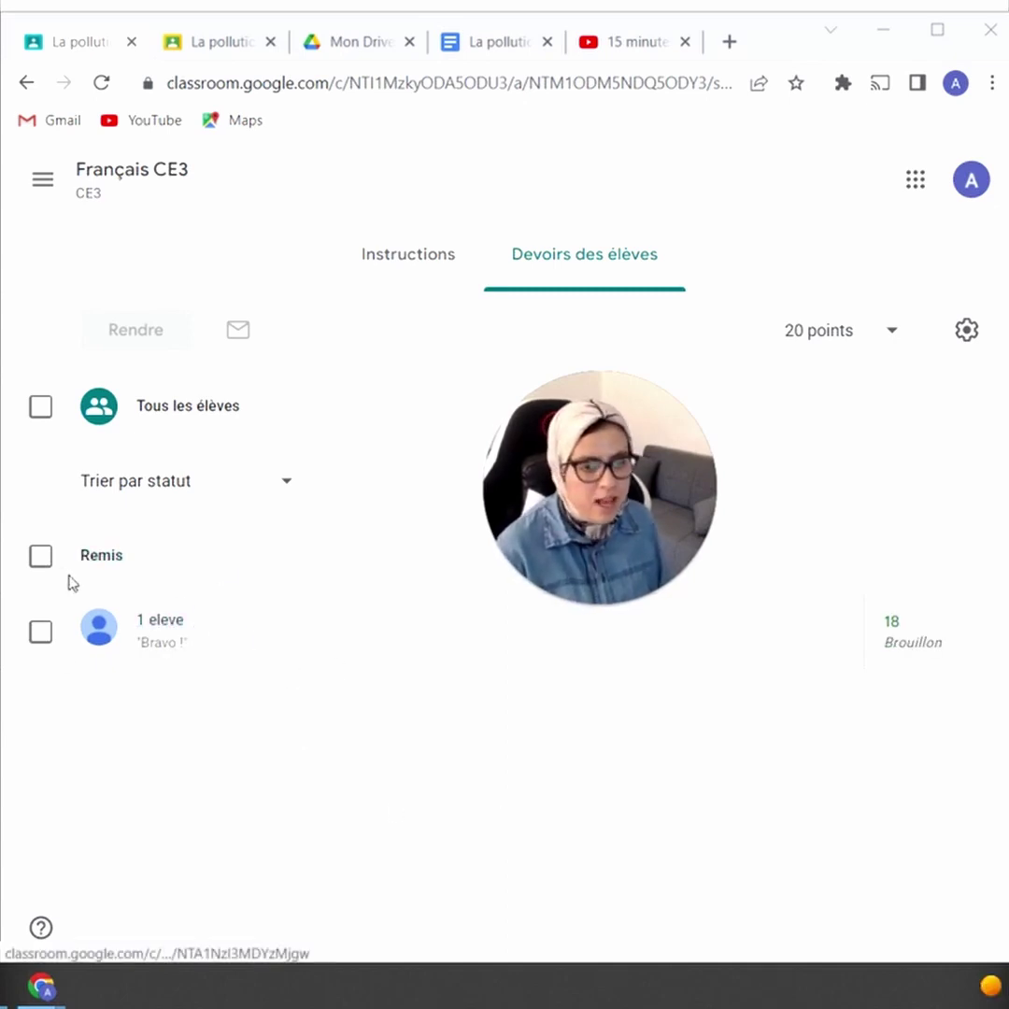
Step: Select all students in the assignment's student work list and return the graded work
click(43, 561)
click(47, 638)
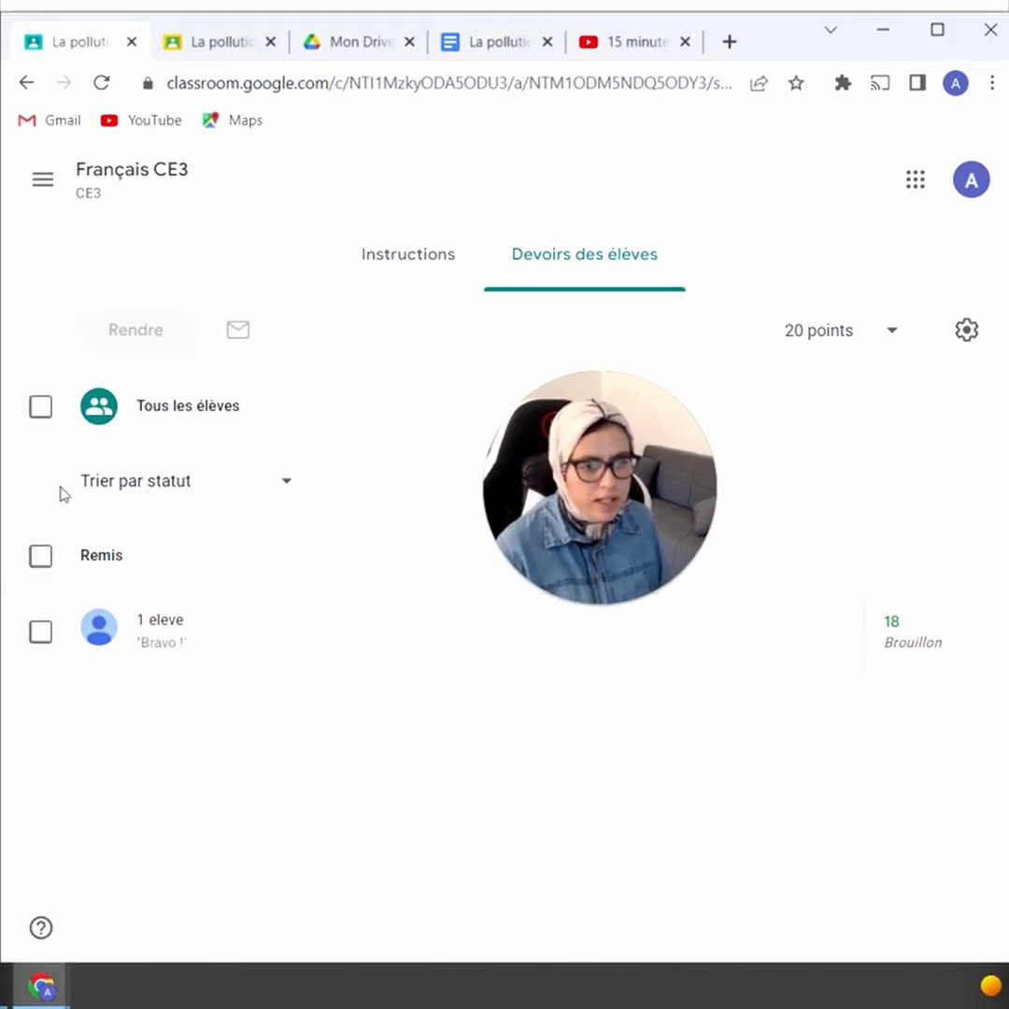
click(42, 411)
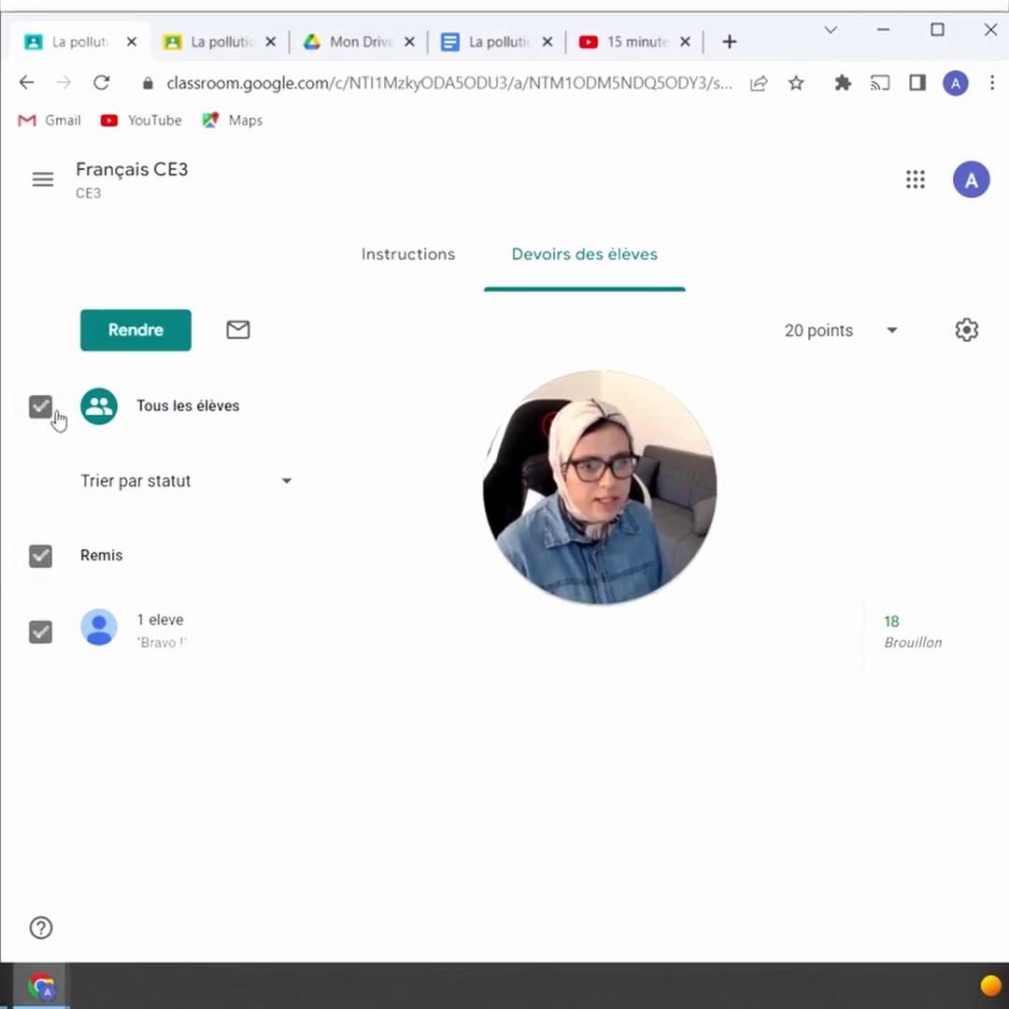
click(137, 332)
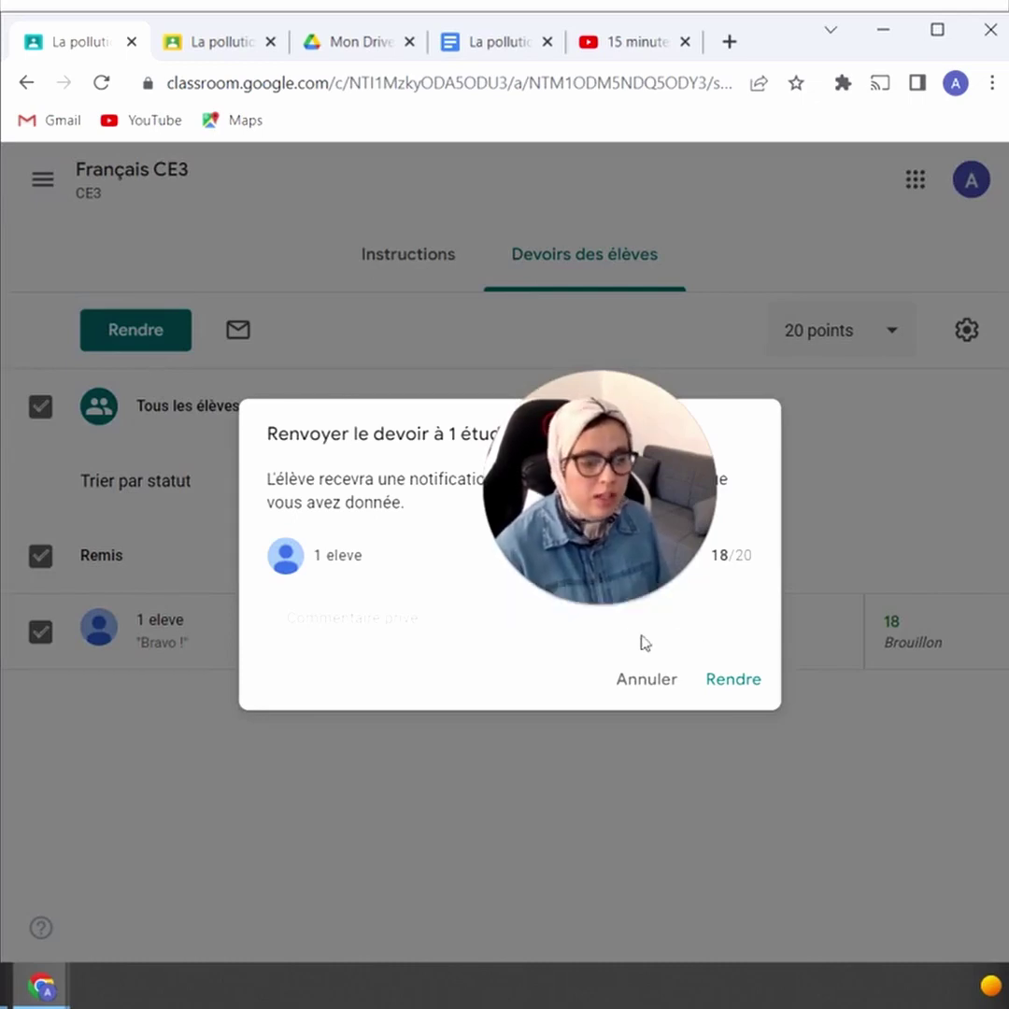
click(762, 691)
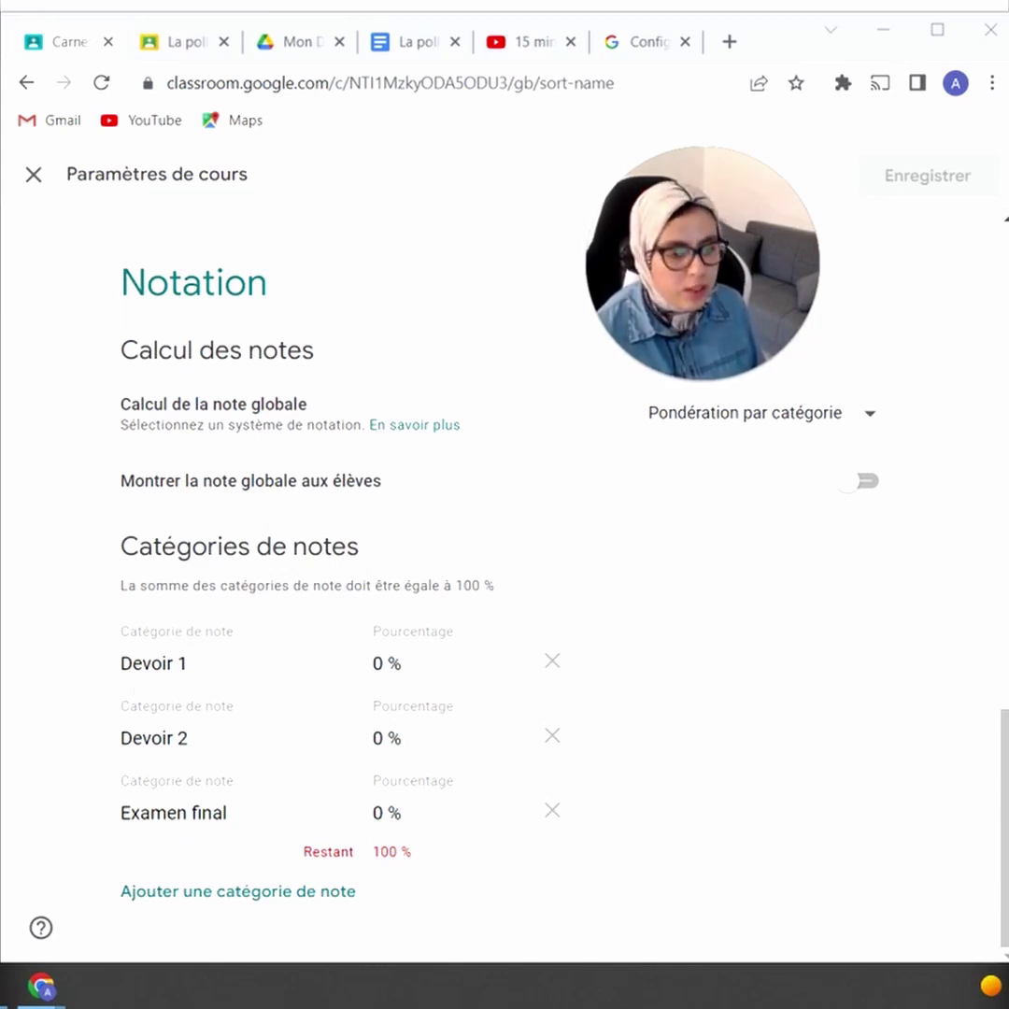
Step: Set the grade category weights to 20 % for Devoir 1, 20 % for Devoir 2 and 60 % for Examen final, and save the course settings
double_click(396, 664)
click(384, 663)
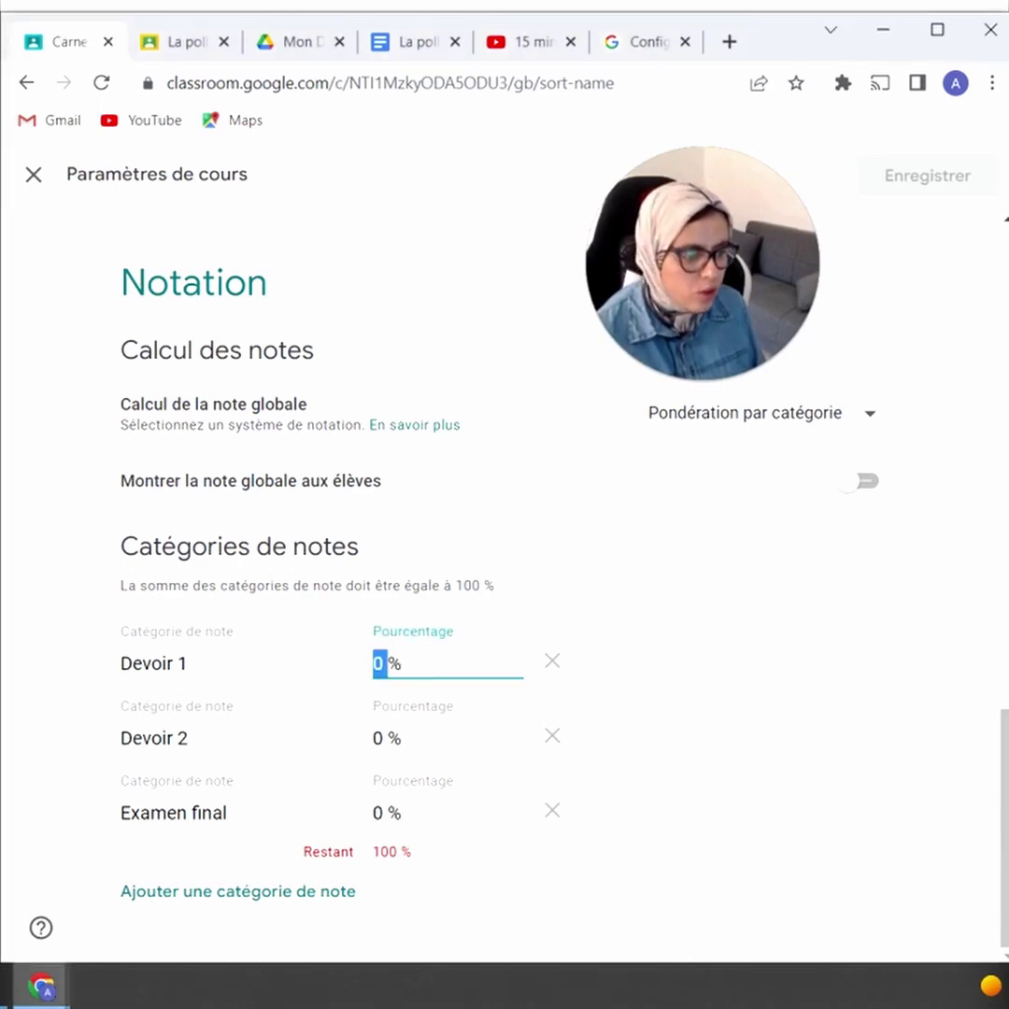
text(20)
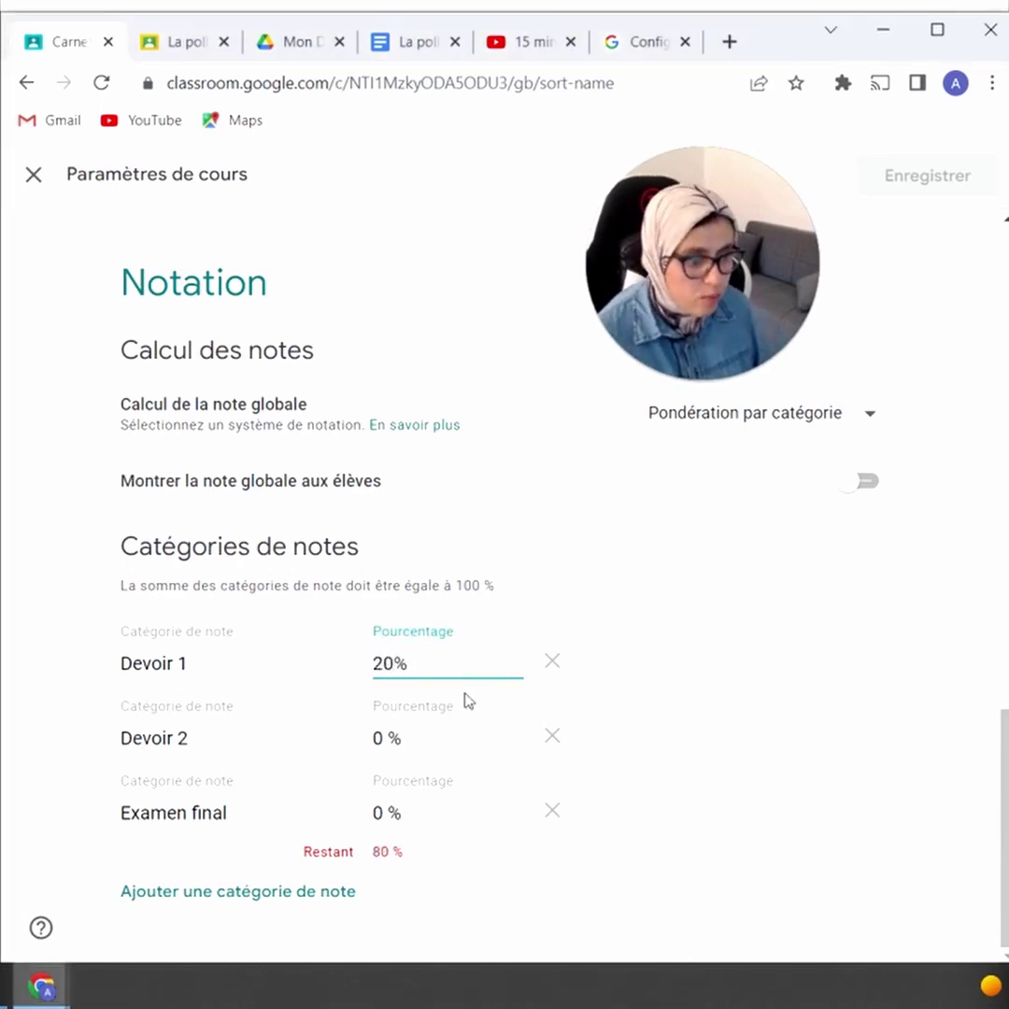
double_click(379, 738)
text(20)
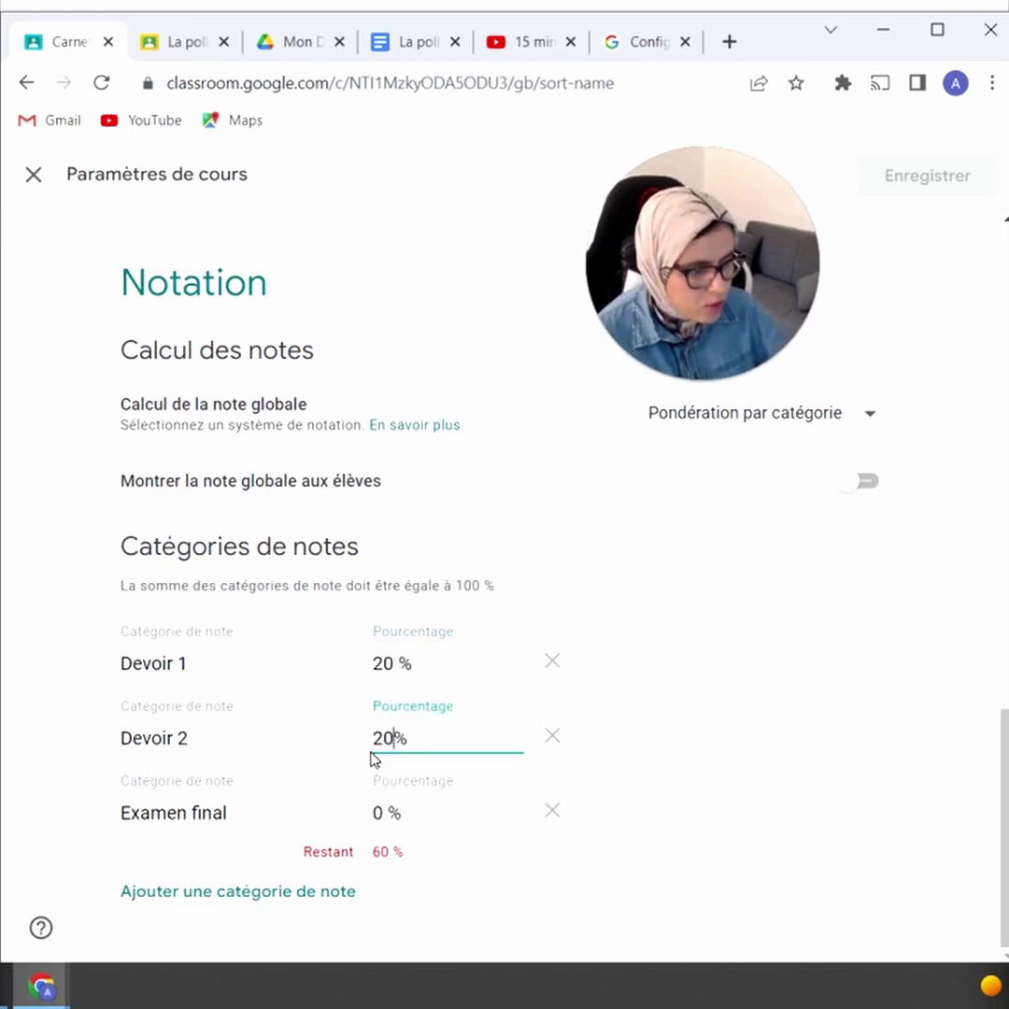
double_click(375, 820)
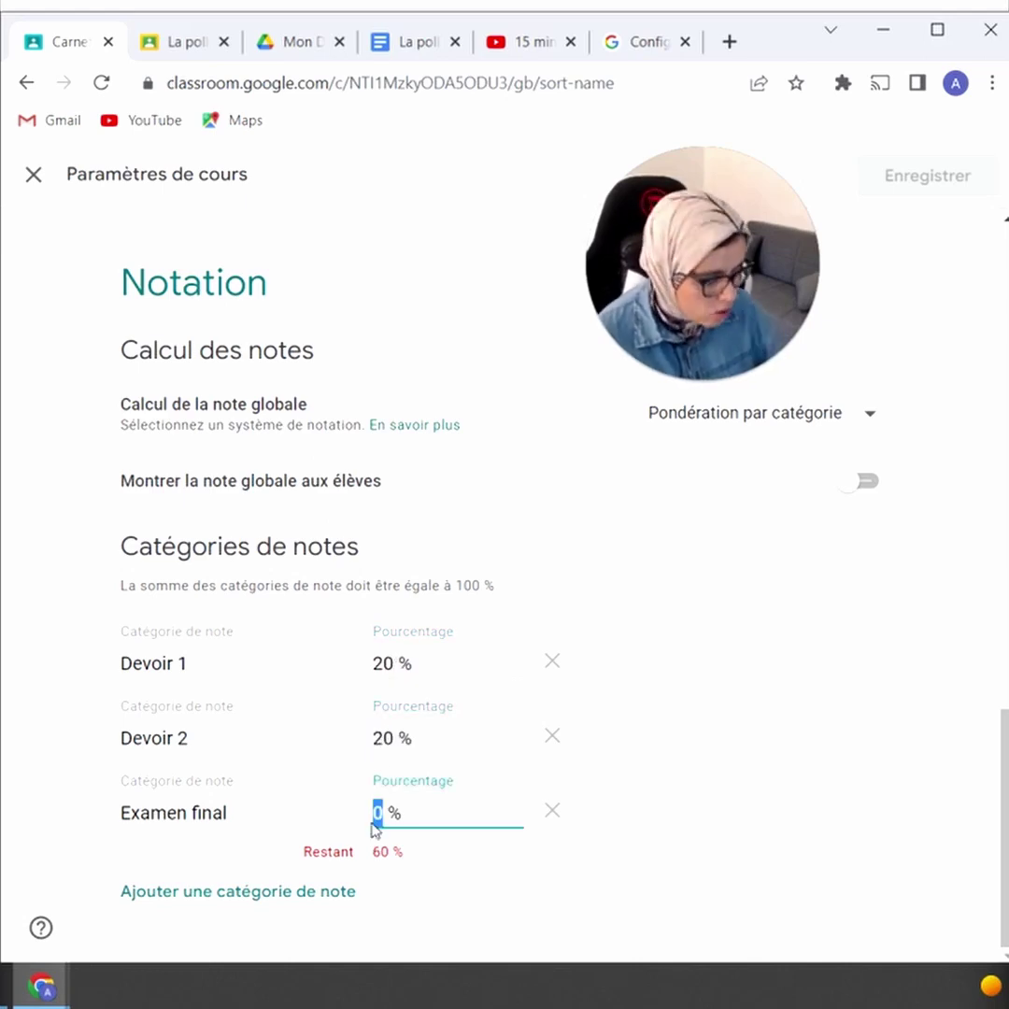
text(60)
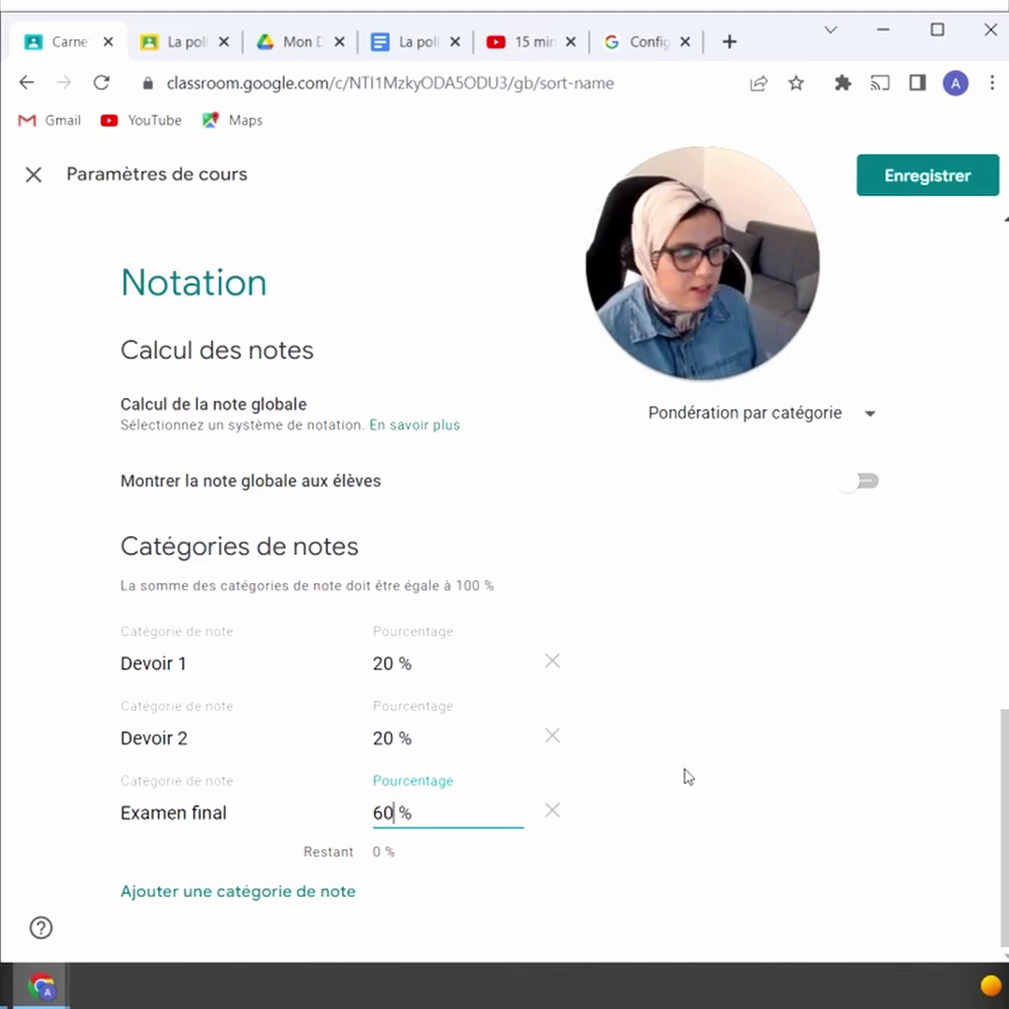
scroll(688, 775, up, 15)
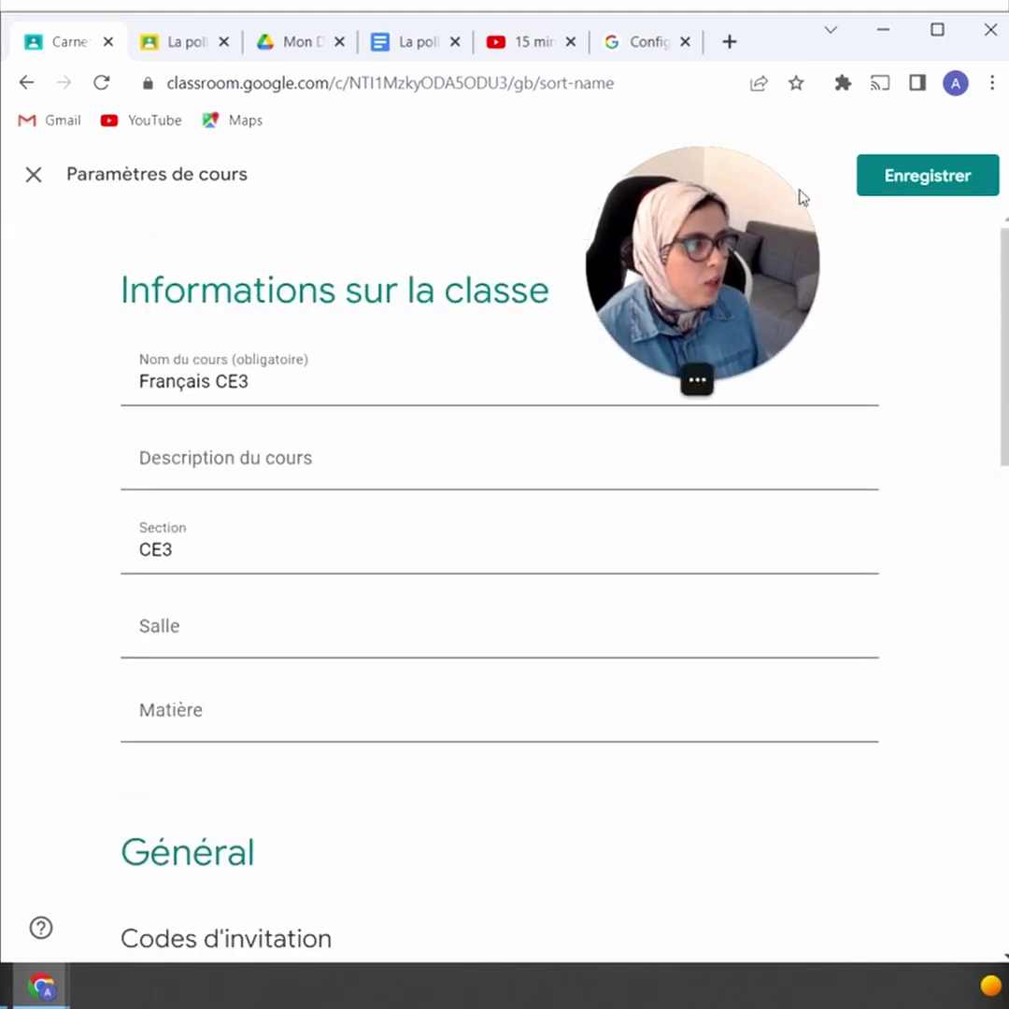
click(893, 182)
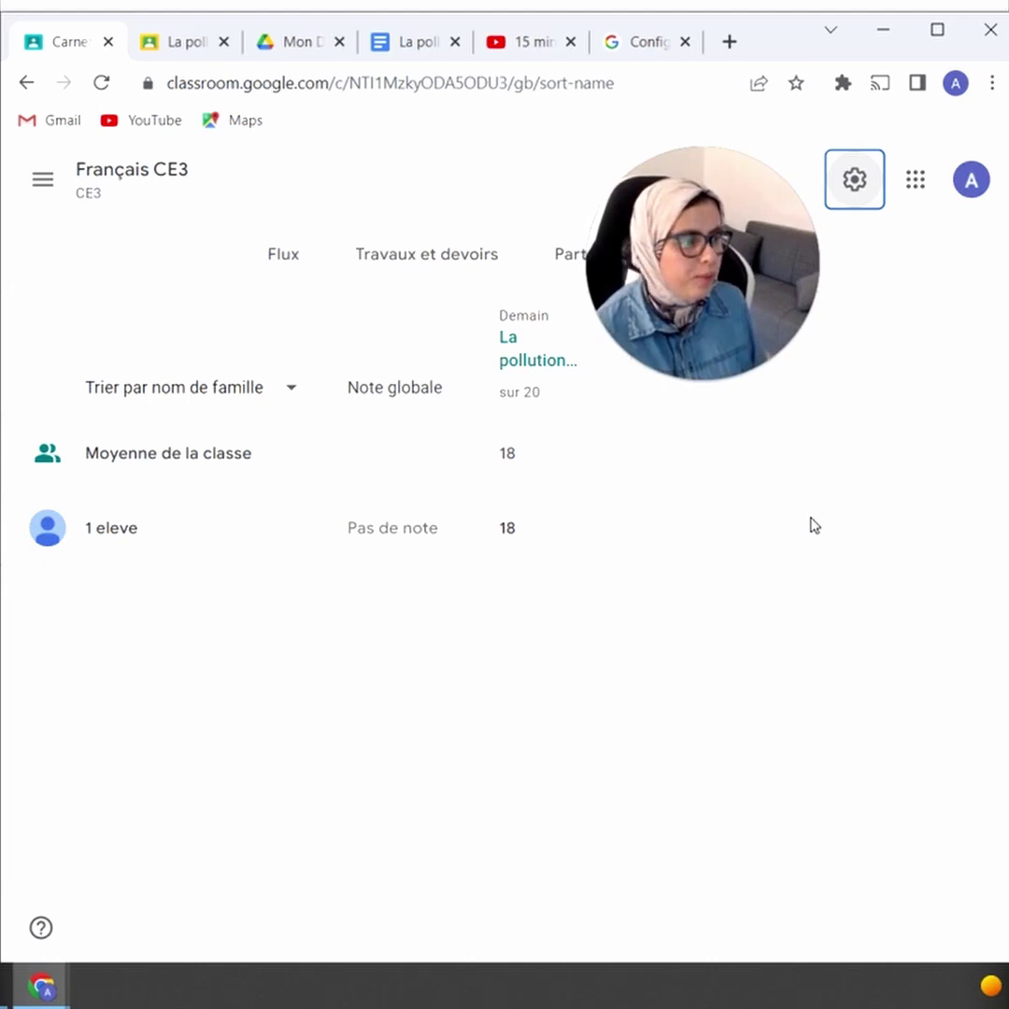
Step: Copy all the class grades from the assignment's student work page into Google Sheets, and return to the assignment in Classroom
mouse_move(523, 528)
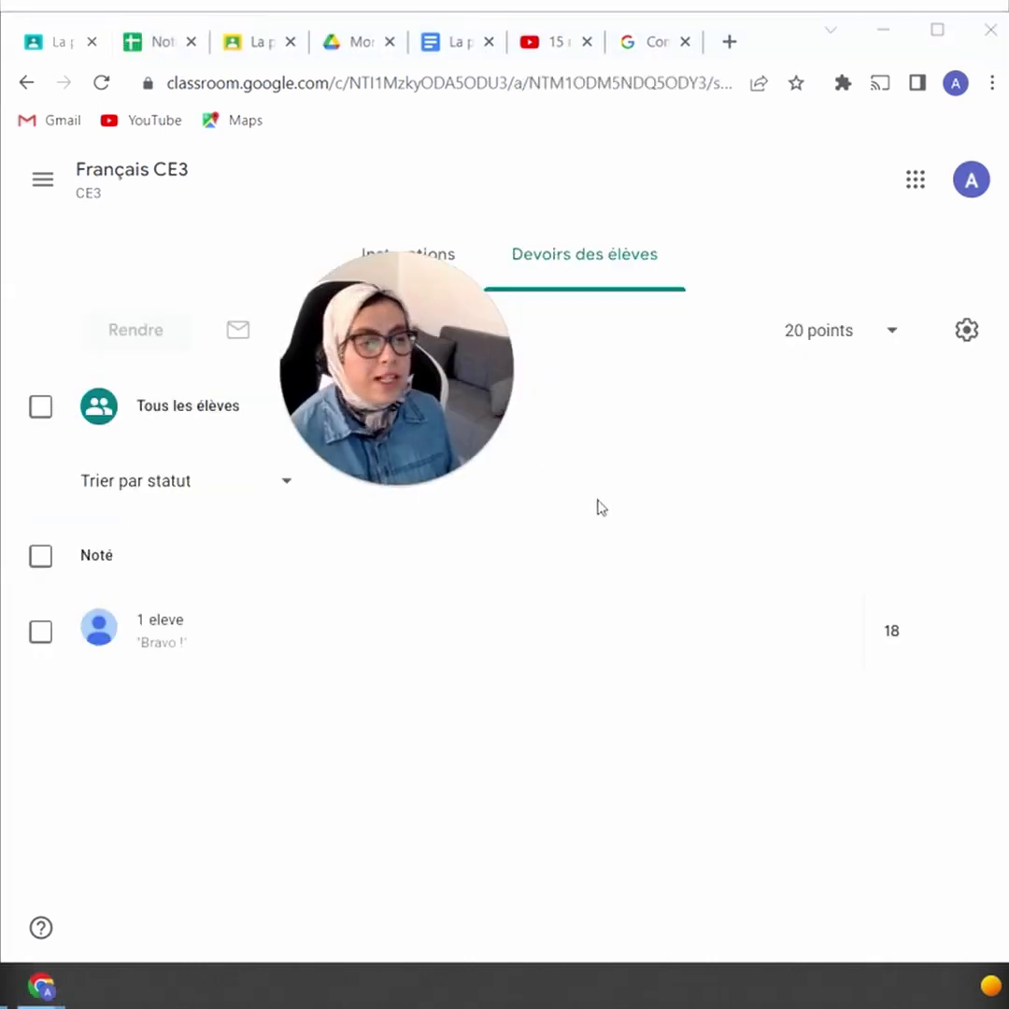
click(968, 331)
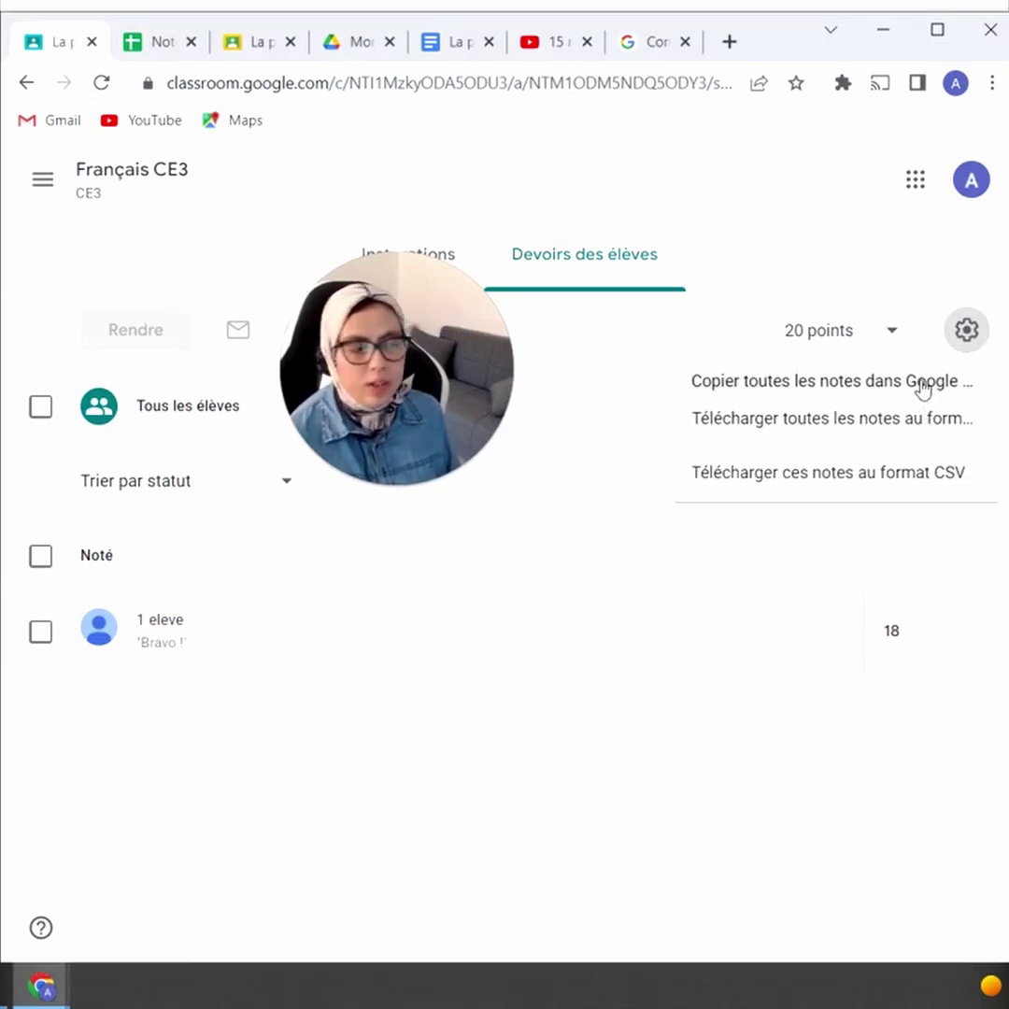
click(950, 393)
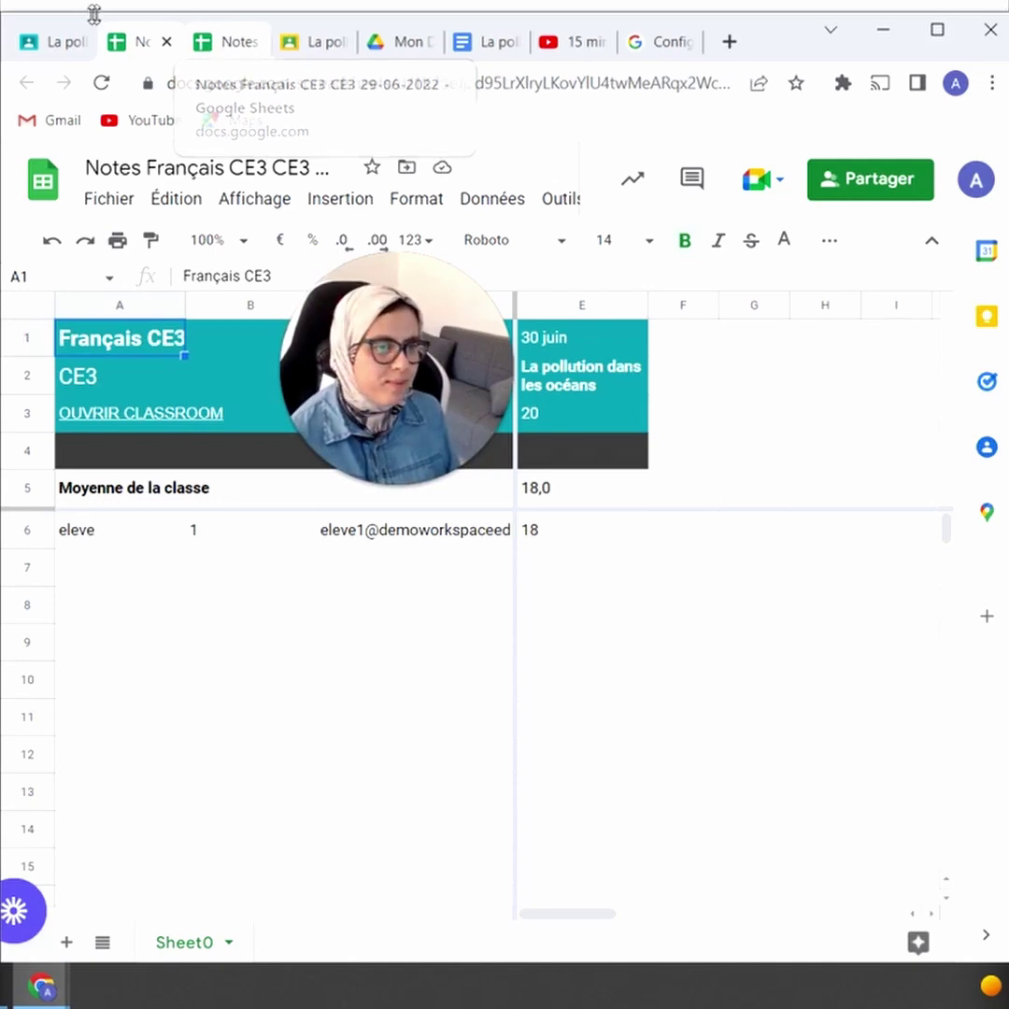
click(58, 43)
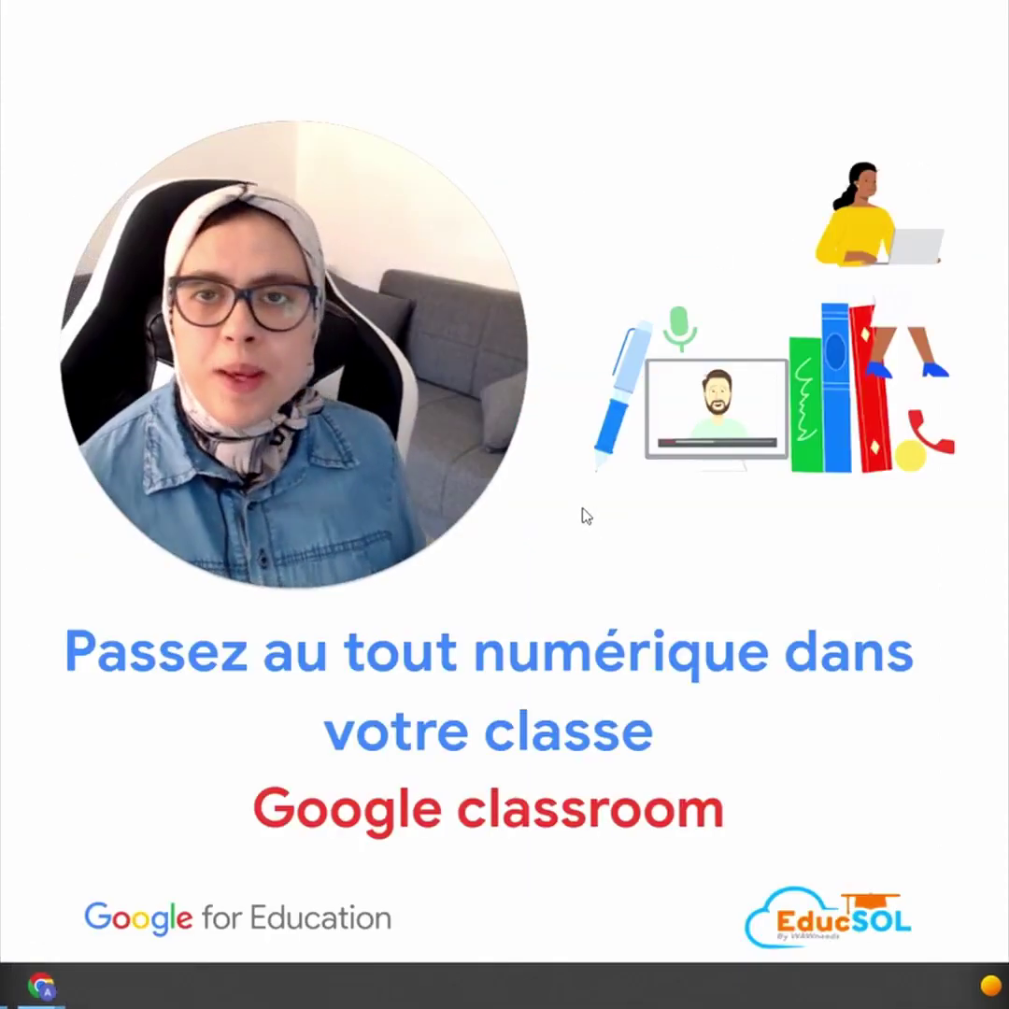